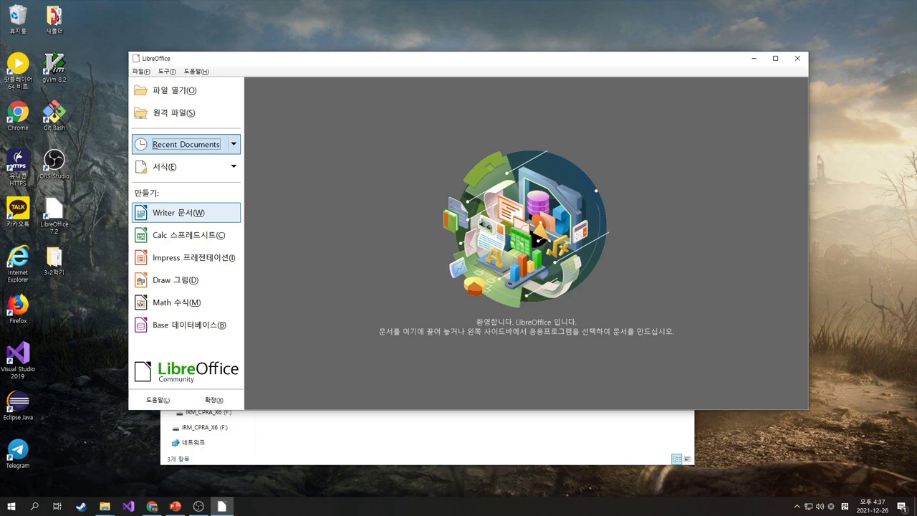
Create a blank Writer document, maximize it, and look through the File menu
left_click(178, 212)
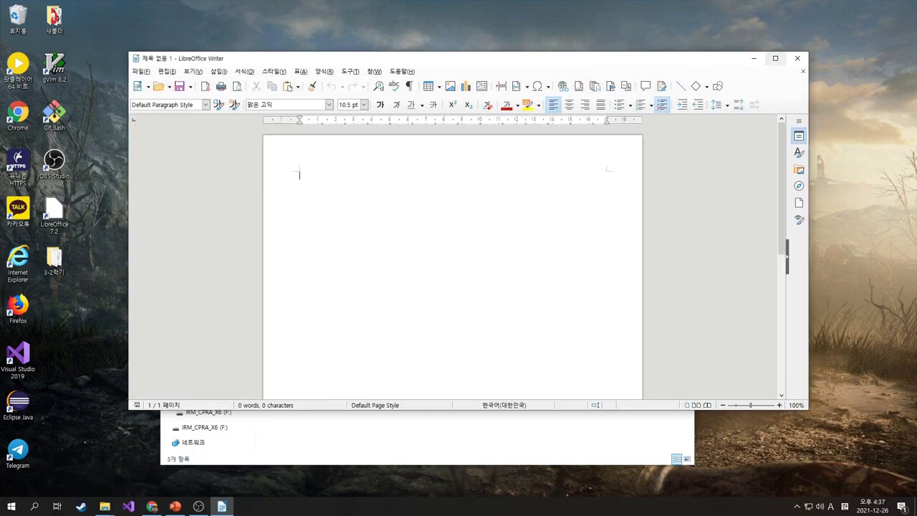
left_click(775, 58)
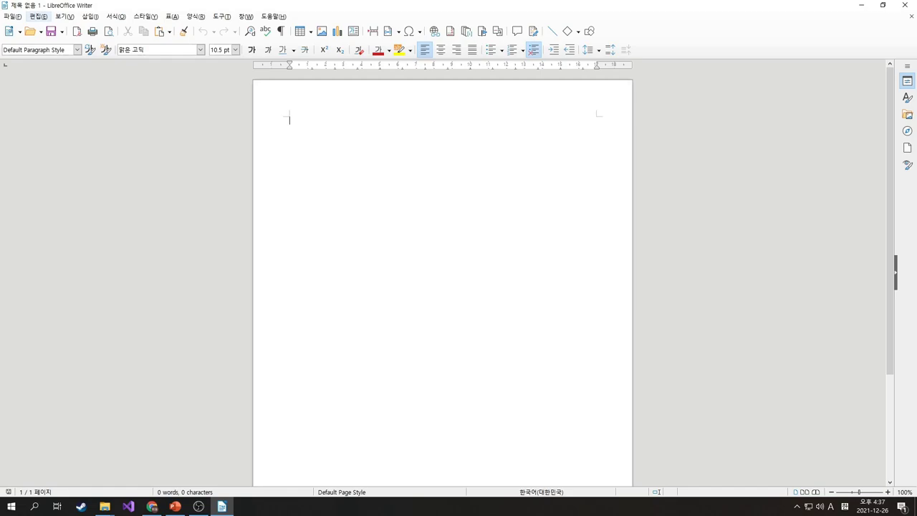
left_click(12, 16)
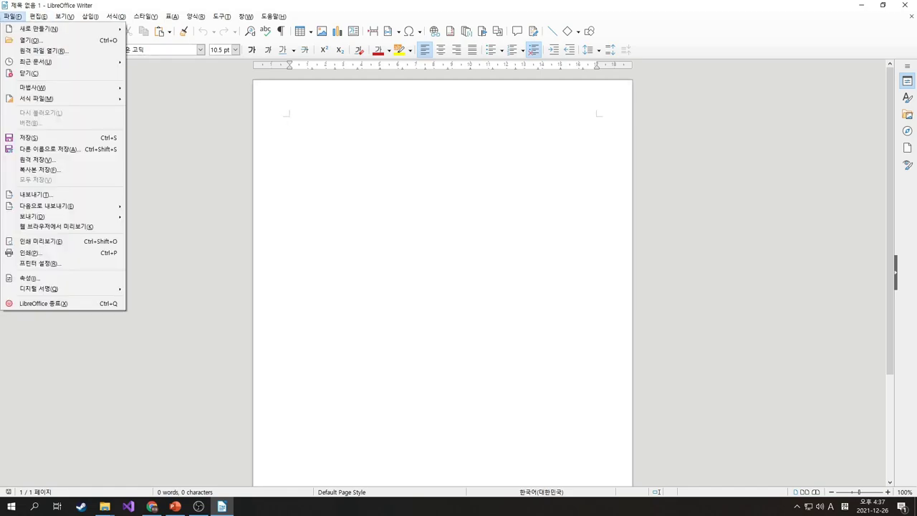
mouse_move(38, 15)
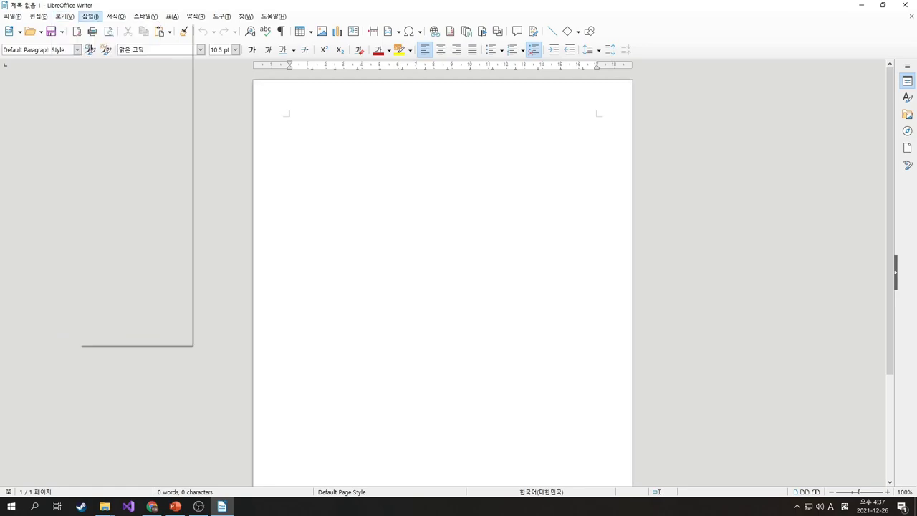
mouse_move(115, 15)
mouse_move(146, 15)
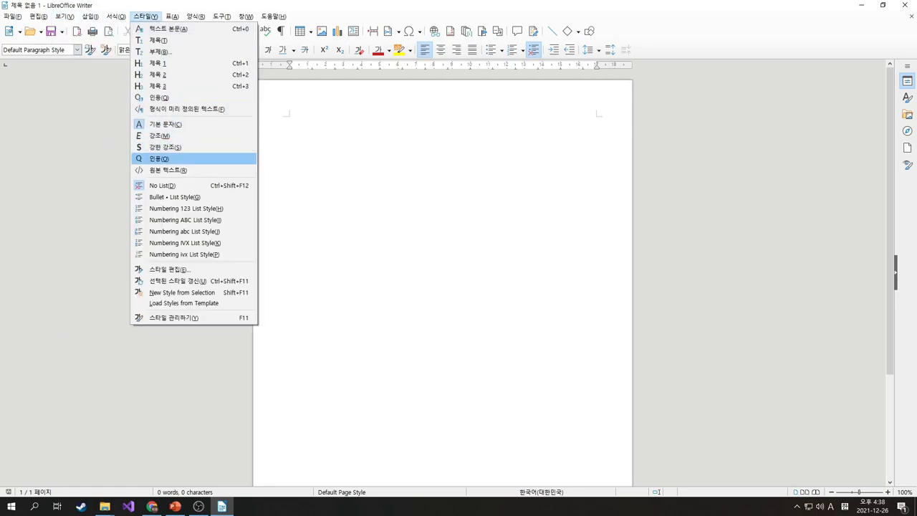
Browse the table grid and the Insert, Format, Styles, Table and Form menus without changing anything
left_click(299, 31)
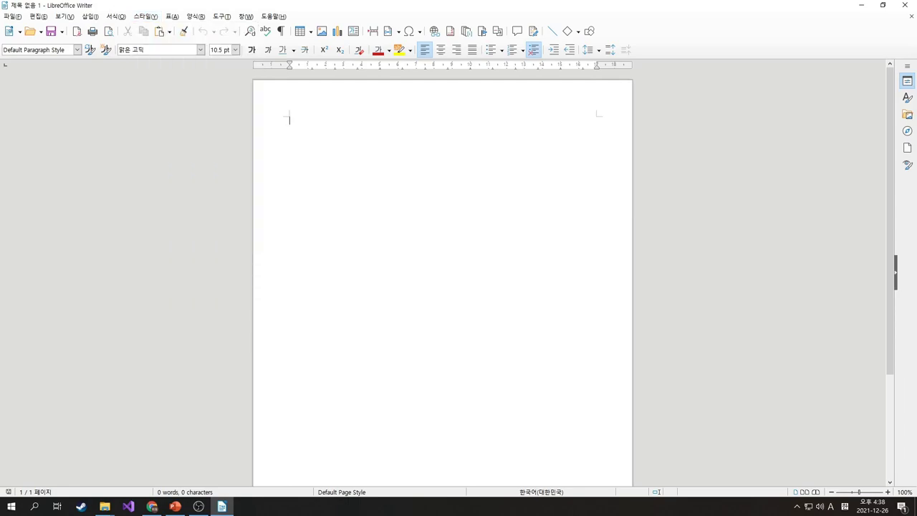
left_click(300, 31)
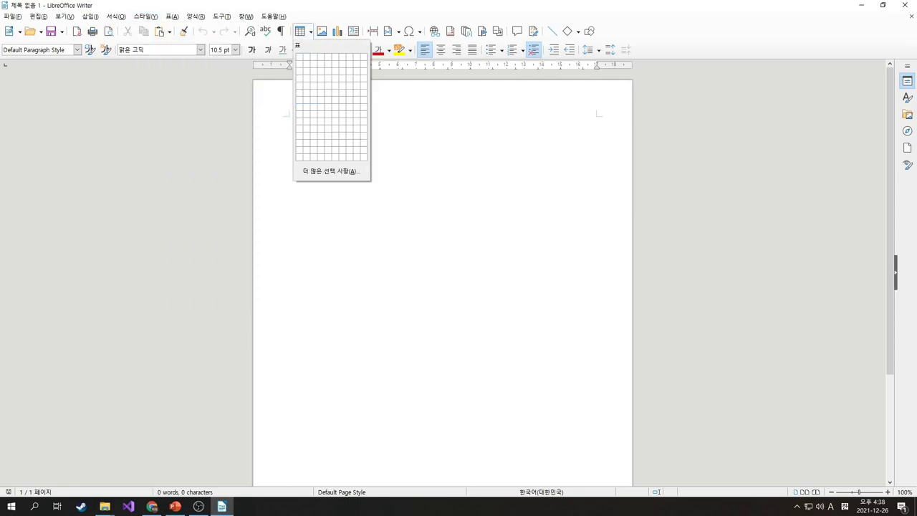
key("Escape")
left_click(90, 16)
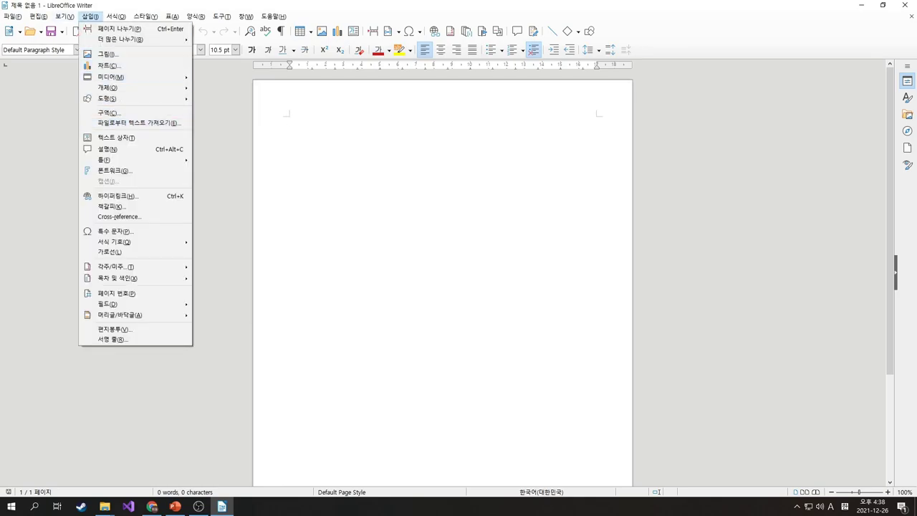
mouse_move(116, 16)
key("Escape")
key("alt+y")
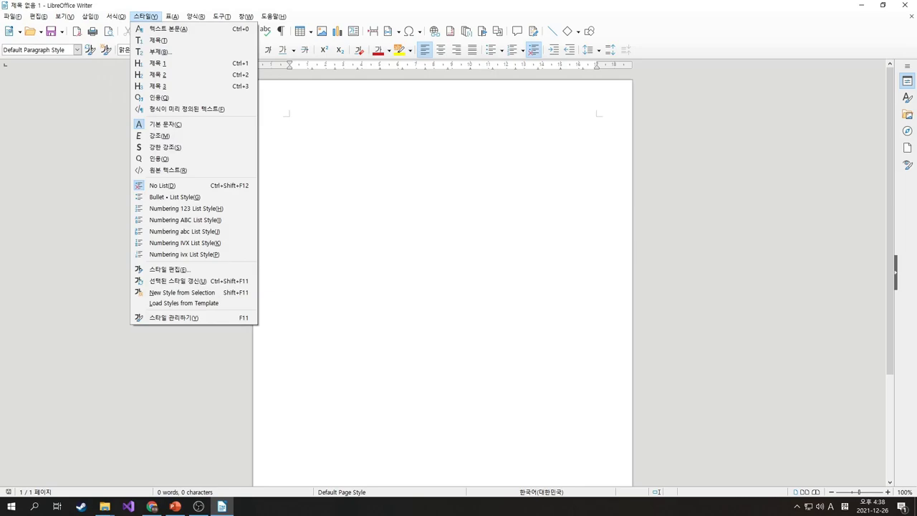
key("Escape")
key("alt+a")
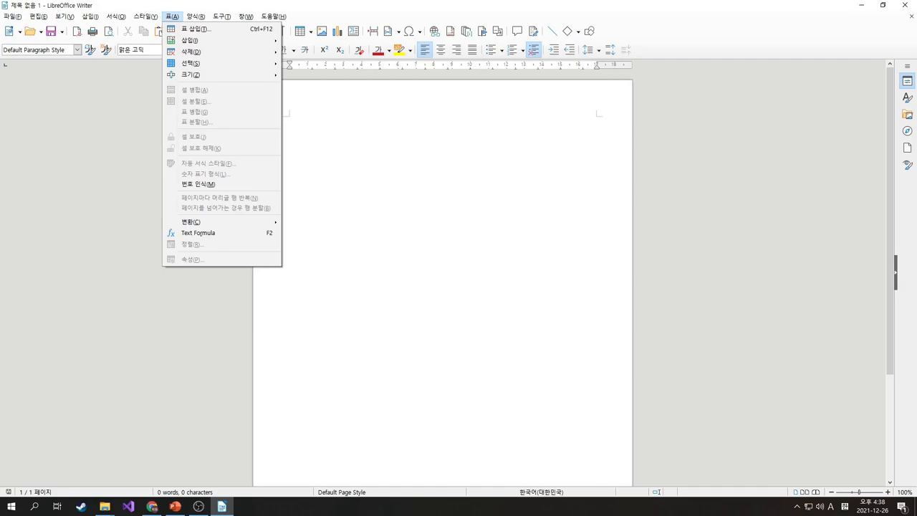
key("Right")
key("Down")
key("Down")
key("Down")
key("Down")
key("Down")
key("Down")
key("Down")
key("Down")
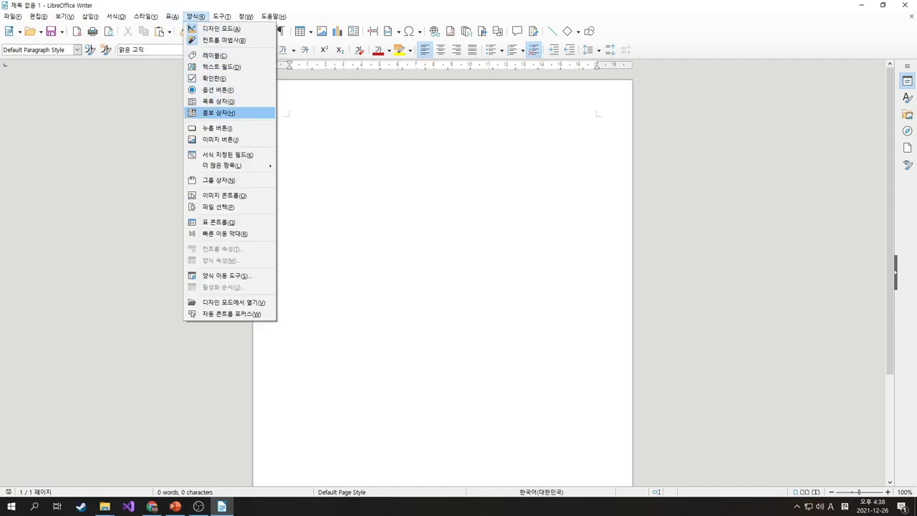
key("Escape")
key("Escape")
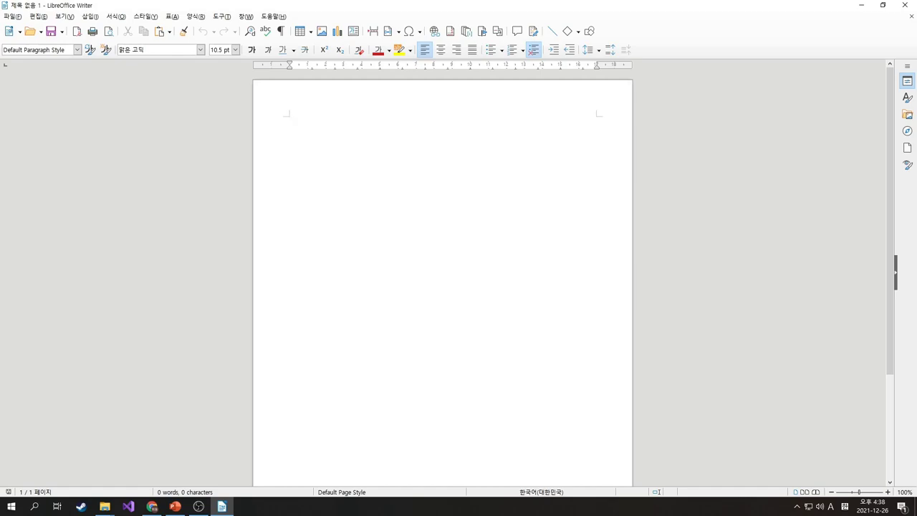
Type the Korean line 동해물과 백두산이 마르고 닳도록 and choose the Desktop as save location
key("Hangul")
type("동해물")
type("과")
type(" 백두")
type("ㅅ")
type("산이 마르고 달")
type("ㅎ도록")
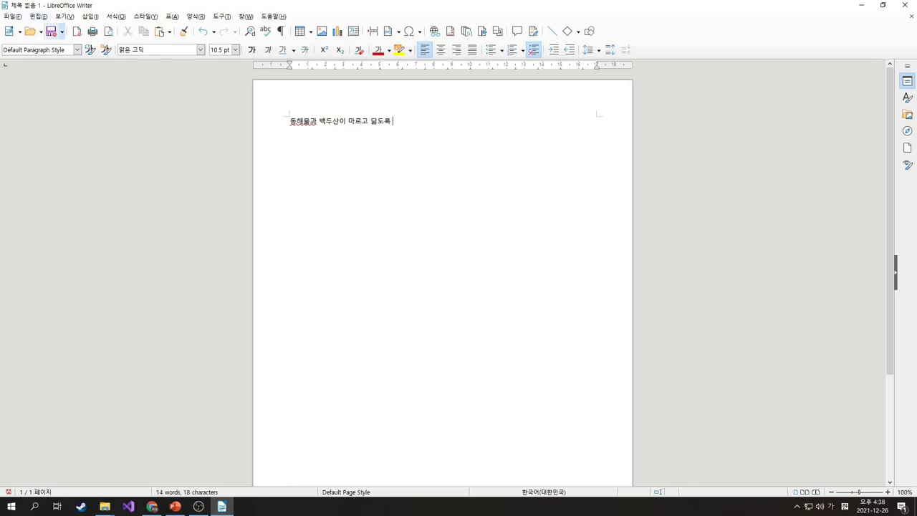
left_click(51, 31)
left_click(41, 127)
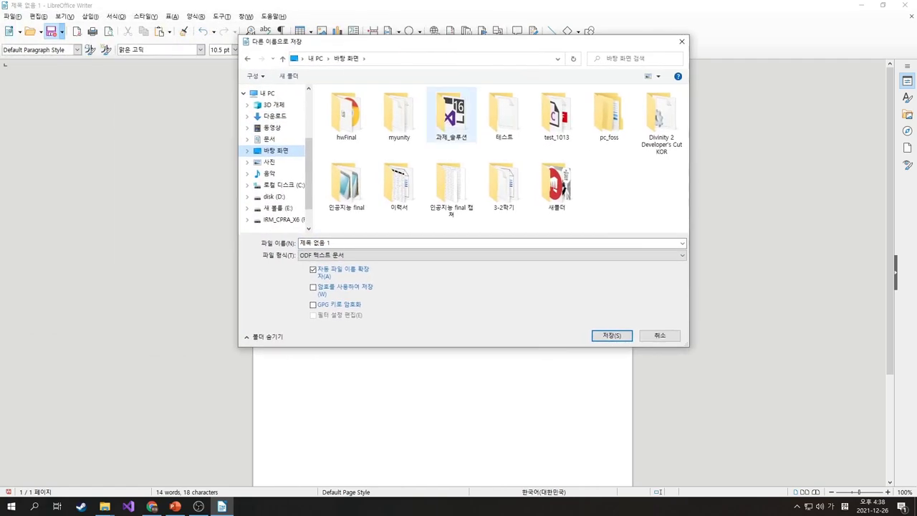
Set the file type to Word 2007-365 and save as 제목 없음 1.docx
key("Tab")
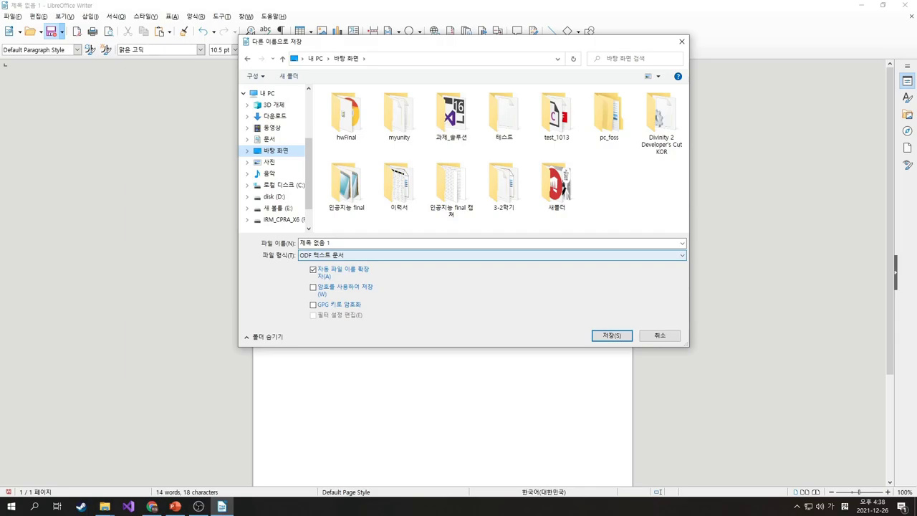
key("alt+Down")
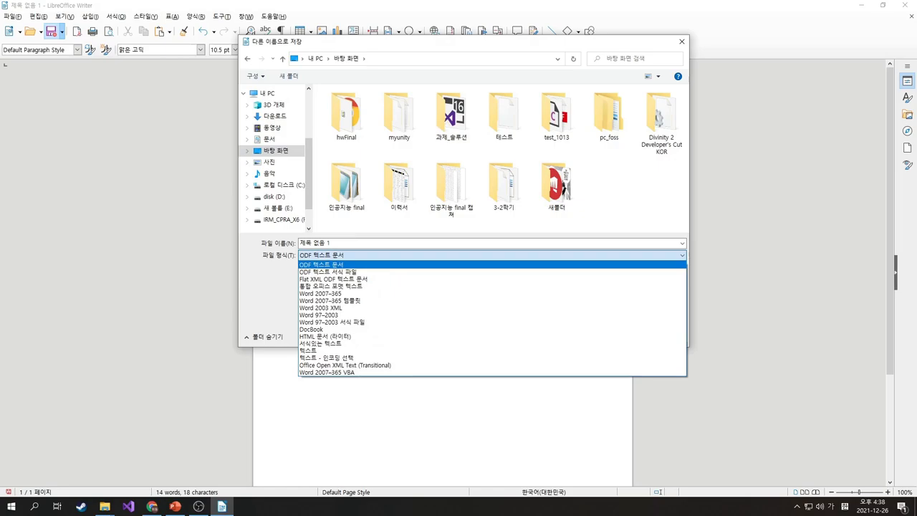
key("Down")
key("Down")
key("Down")
key("Down")
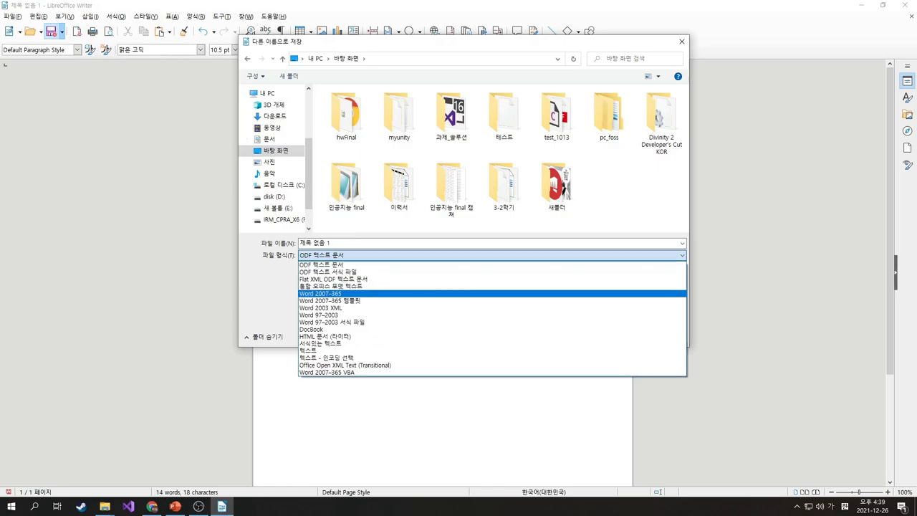
key("Up")
key("Up")
key("Up")
key("Up")
key("Down")
key("Down")
key("Down")
key("Down")
key("Return")
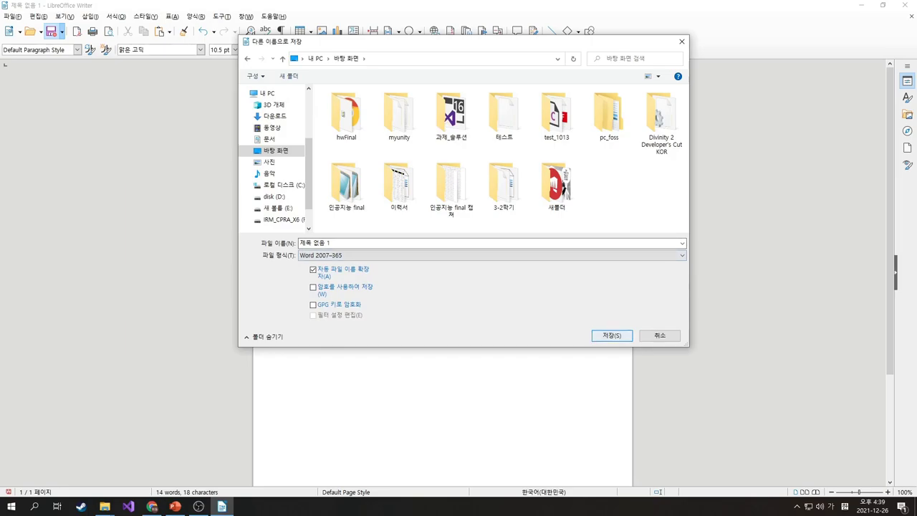
key("Return")
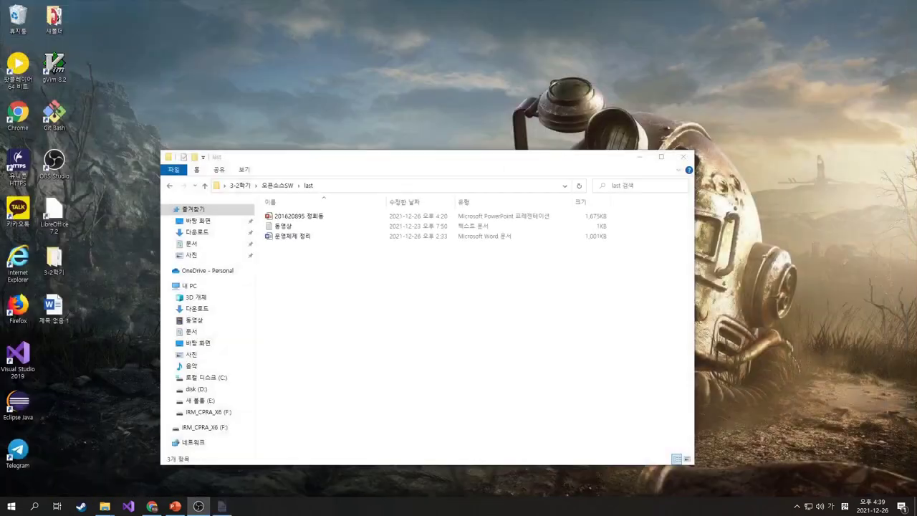
Close Writer and open the saved 제목 없음 1 file maximized in Microsoft Word
left_click(905, 5)
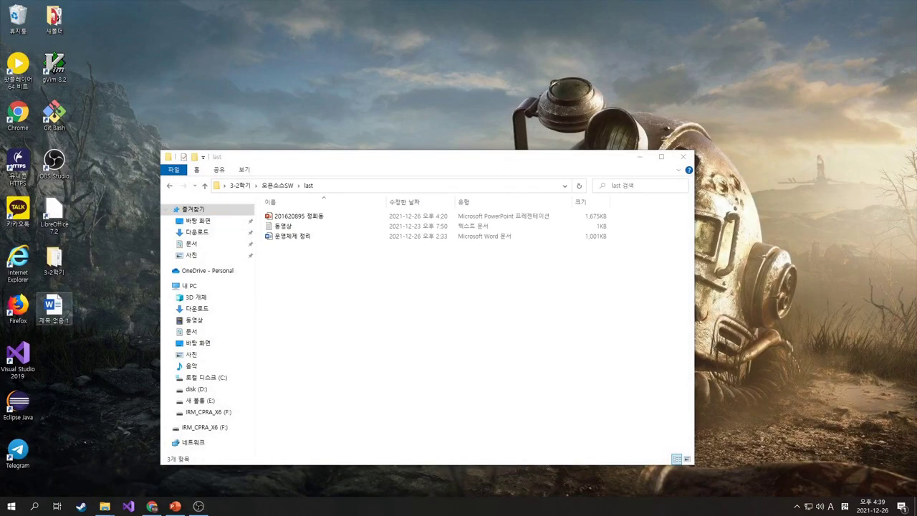
left_click(54, 307)
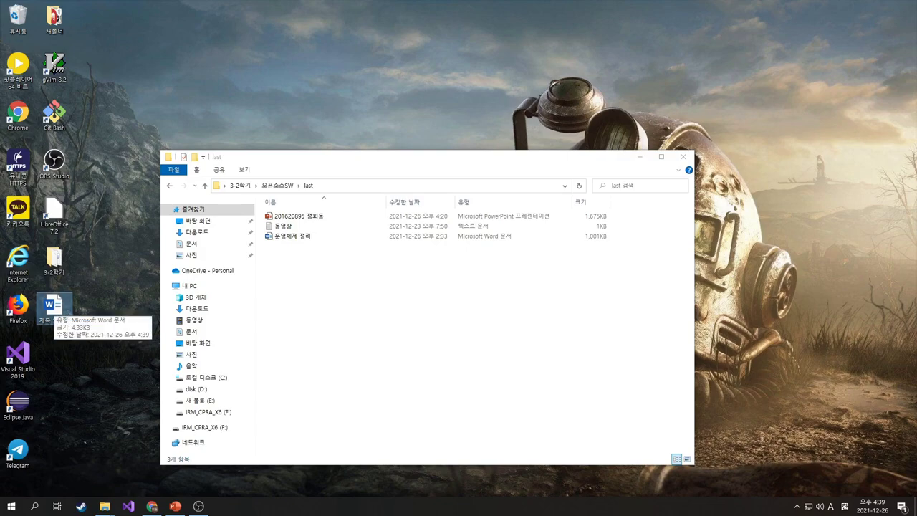
key("Return")
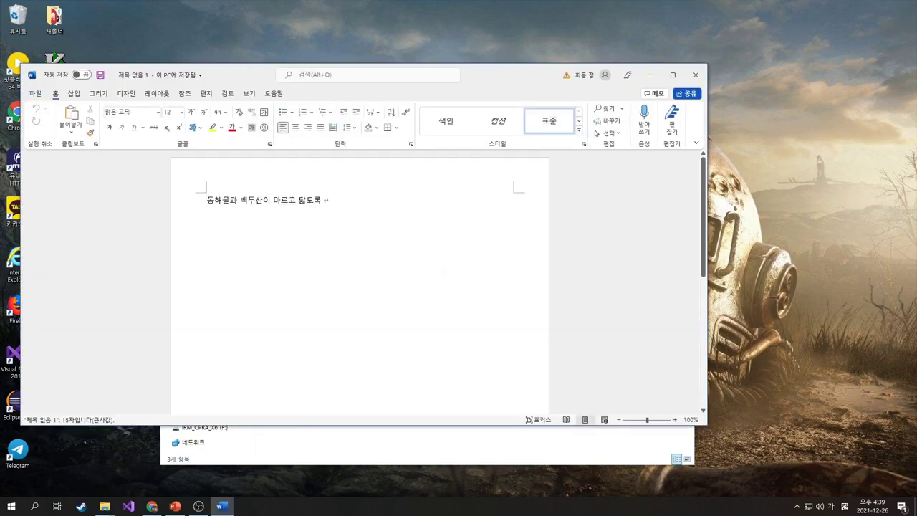
left_click(673, 74)
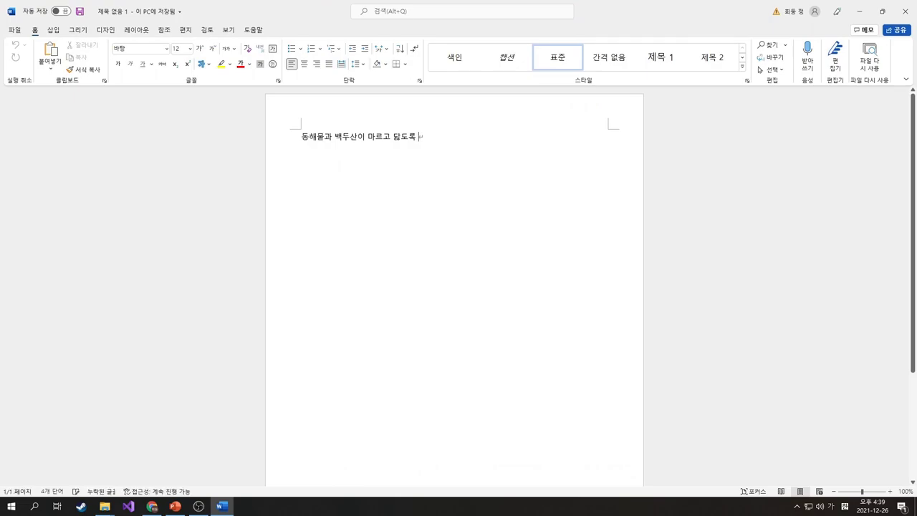
Select the Korean line to check it, then close Word
key("shift+Left")
key("shift+Left")
key("shift+Left")
key("shift+Left")
key("shift+Left")
key("shift+Left")
key("shift+Left")
key("shift+Left")
key("shift+Left")
key("shift+Left")
key("shift+Left")
key("shift+Left")
key("shift+Left")
key("shift+Left")
key("shift+Left")
key("shift+Left")
key("shift+Left")
key("End")
key("shift+Left")
key("shift+Left")
key("shift+Left")
key("shift+Left")
key("shift+Left")
key("shift+Left")
key("shift+Left")
key("shift+Left")
key("shift+Left")
key("shift+Left")
key("shift+Left")
key("shift+Left")
key("shift+Left")
key("shift+Left")
key("shift+Left")
key("shift+Left")
key("shift+Left")
key("shift+Left")
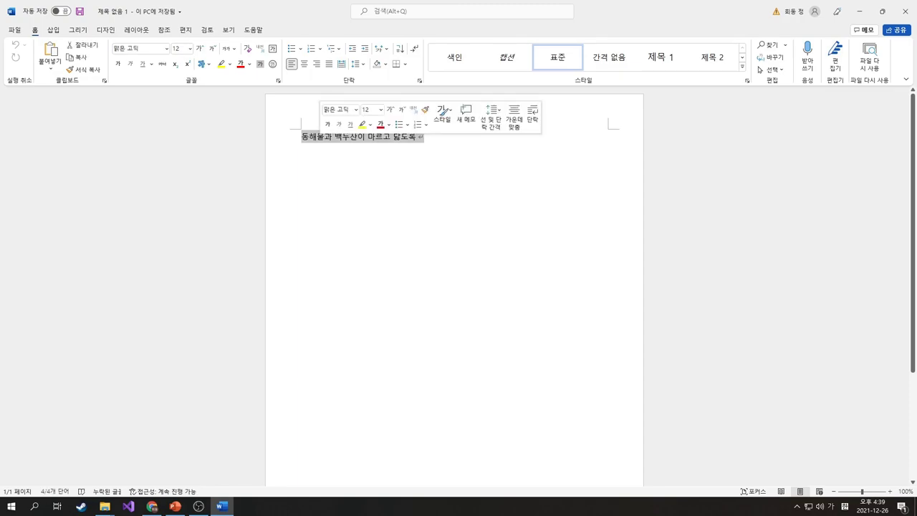
key("End")
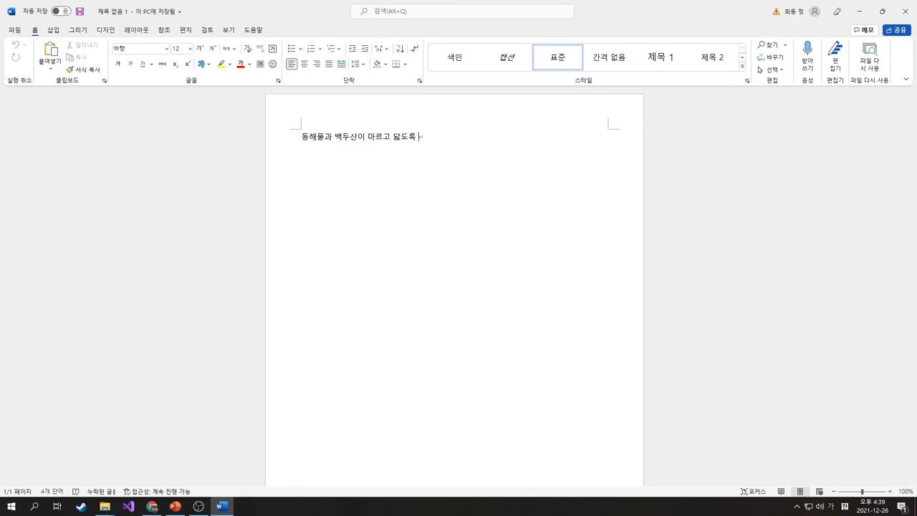
left_click(905, 11)
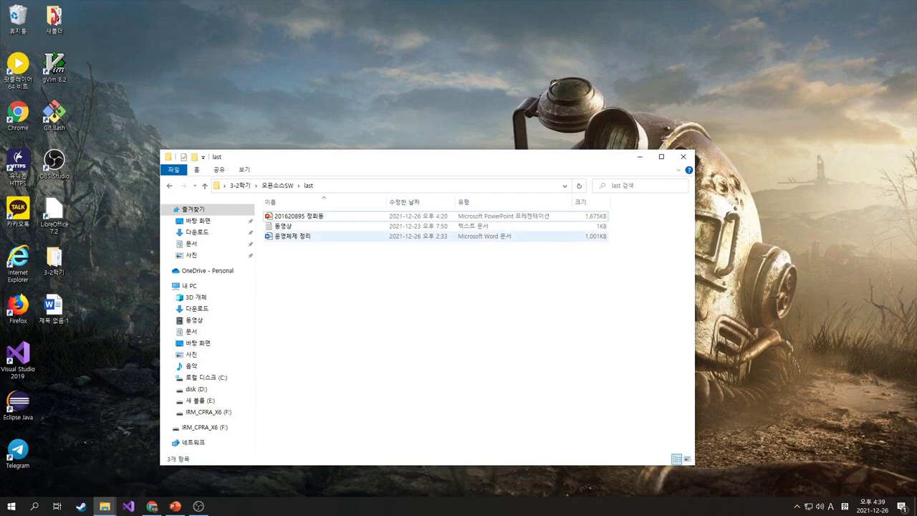
Open 운영체제 정리 in Word, inspect the 동해물과 line, close Word, and right-click the file
double_click(292, 236)
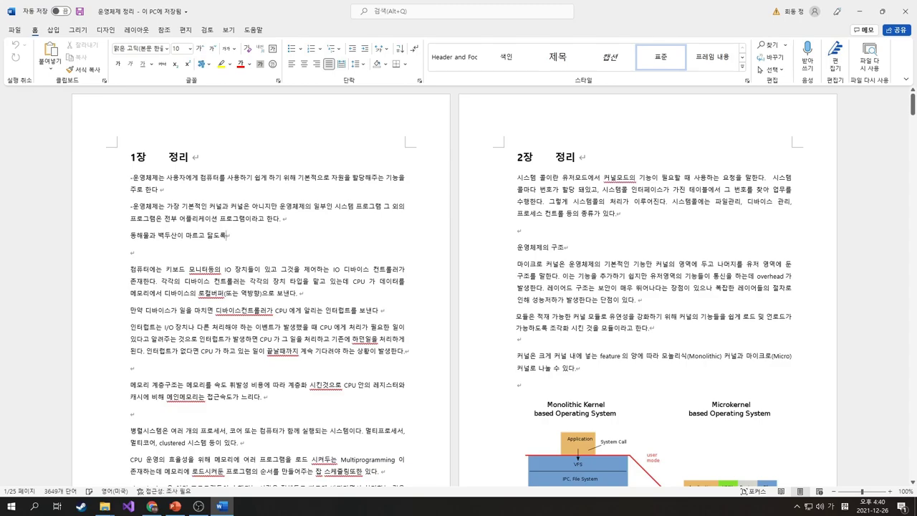
left_click_drag(229, 235, 132, 235)
left_click(132, 235)
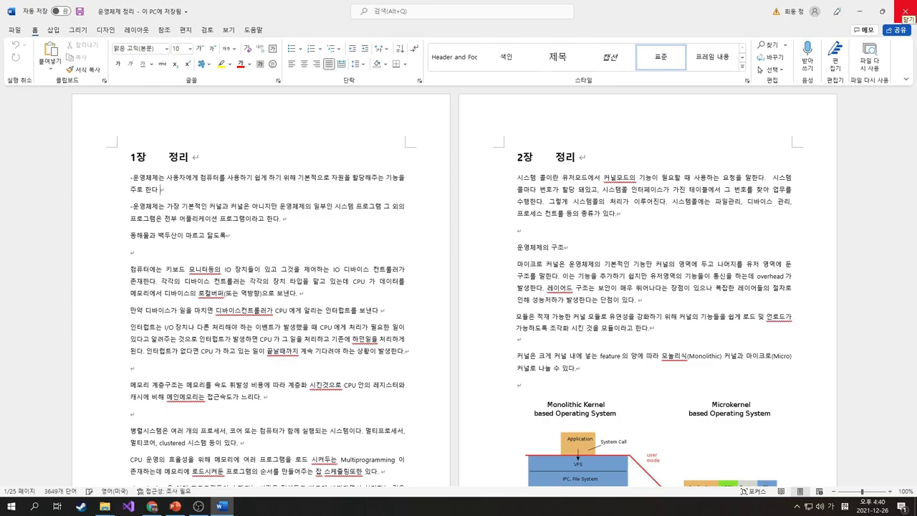
left_click(906, 10)
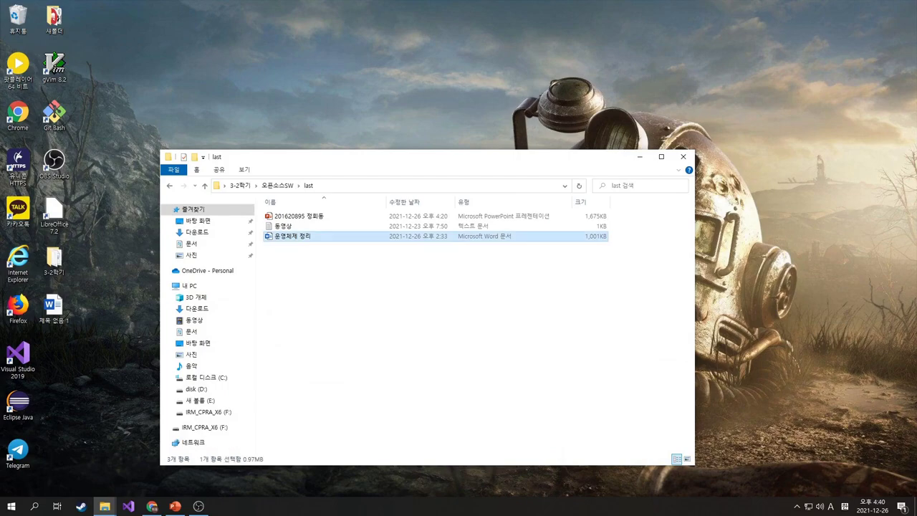
right_click(284, 237)
Open 운영체제 정리.docx with LibreOffice Writer and scroll through it
mouse_move(323, 360)
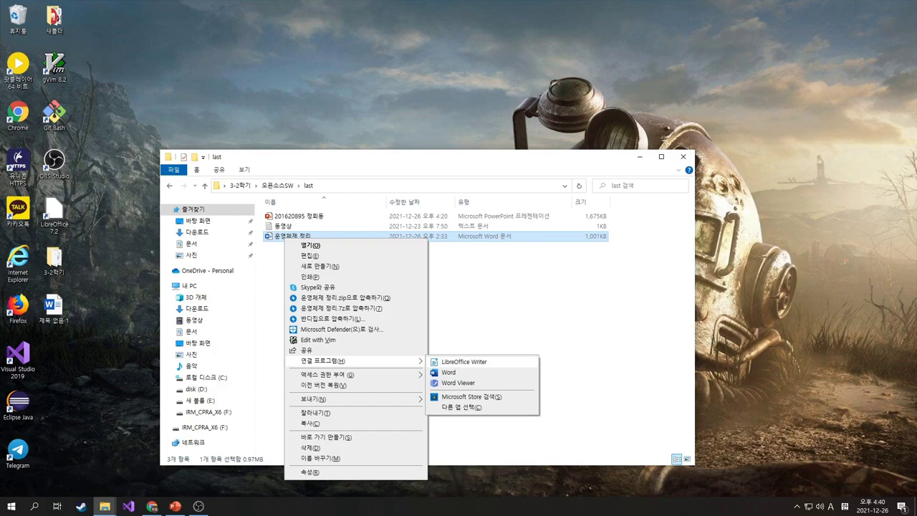
left_click(464, 362)
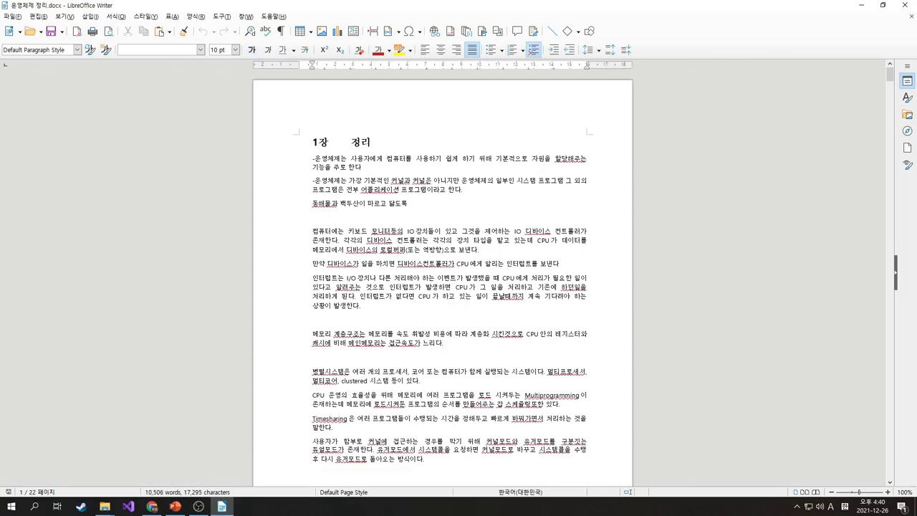
scroll(443, 280, "down", 7)
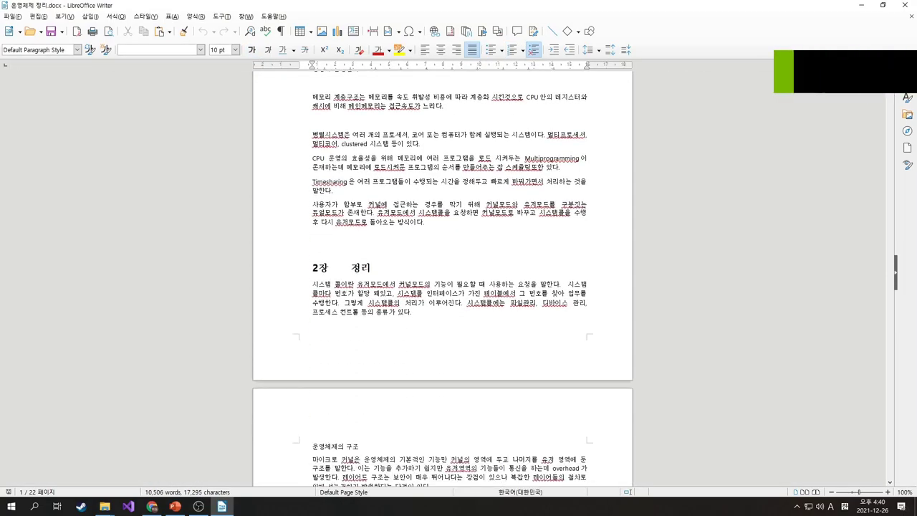
scroll(443, 280, "down", 8)
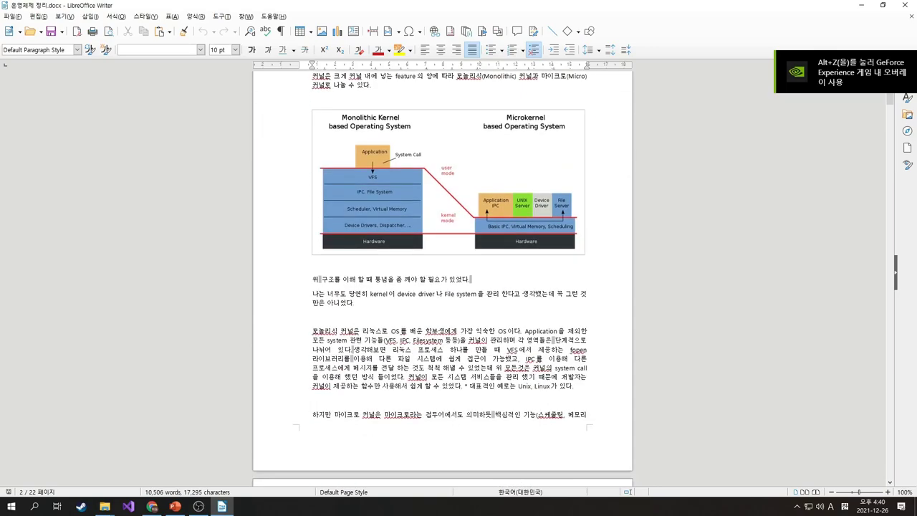
scroll(442, 280, "up", 15)
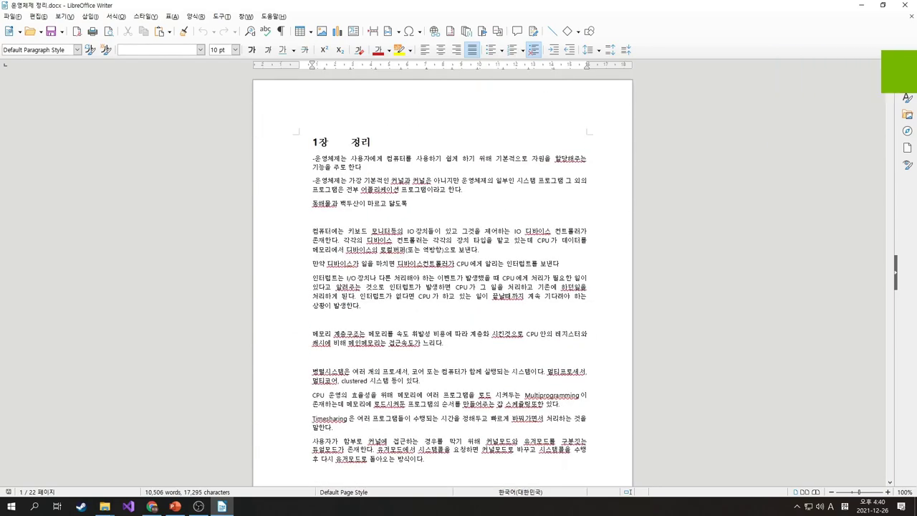
Replace the 동해물과 백두산이 마르고 닳도록 line with 가나다라마바사아, then save and close Writer
key("shift+Down")
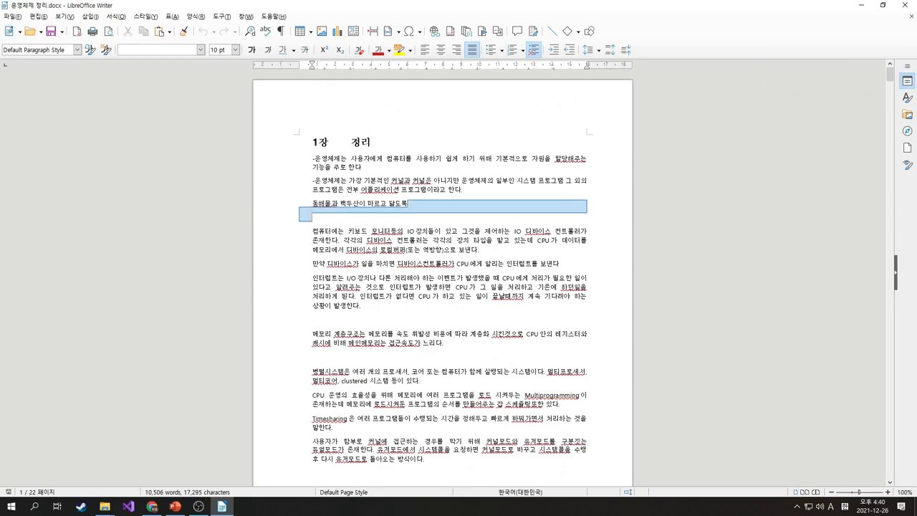
key("shift+Left")
key("Delete")
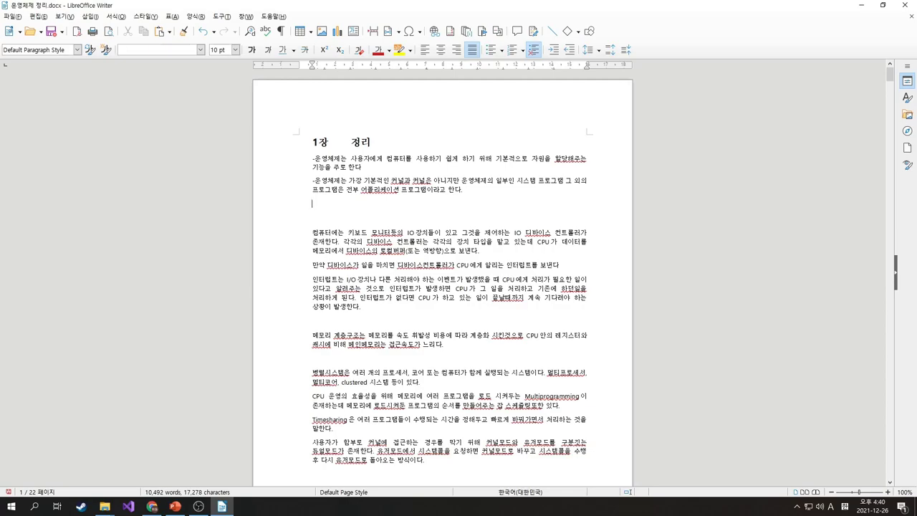
type("가나다라")
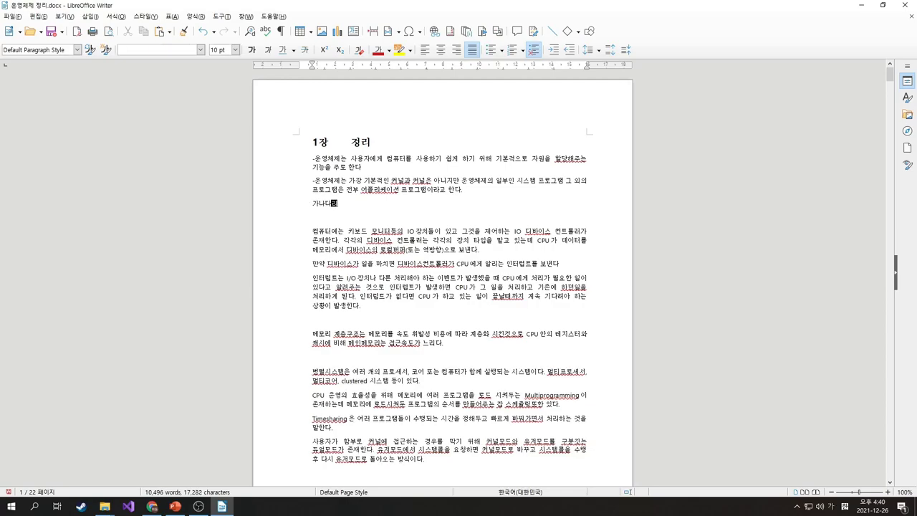
type("래")
type("마바사")
type("아")
key("Return")
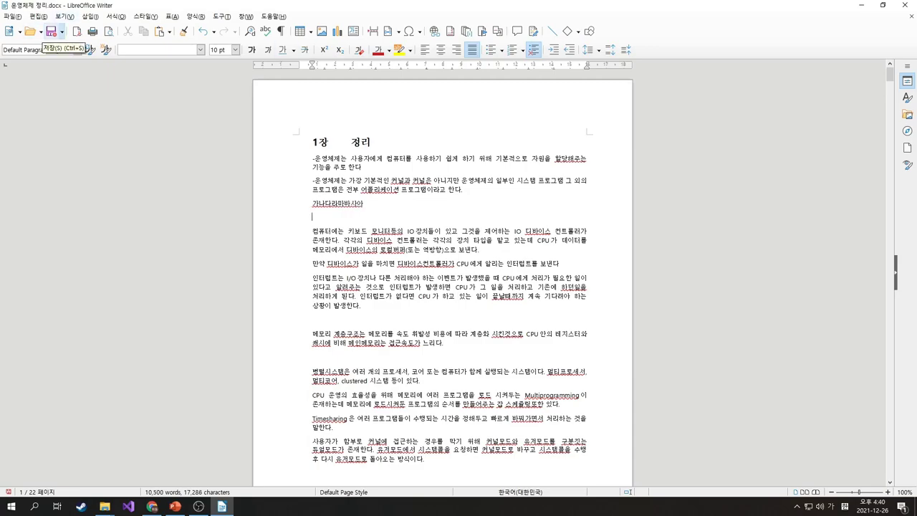
left_click(51, 32)
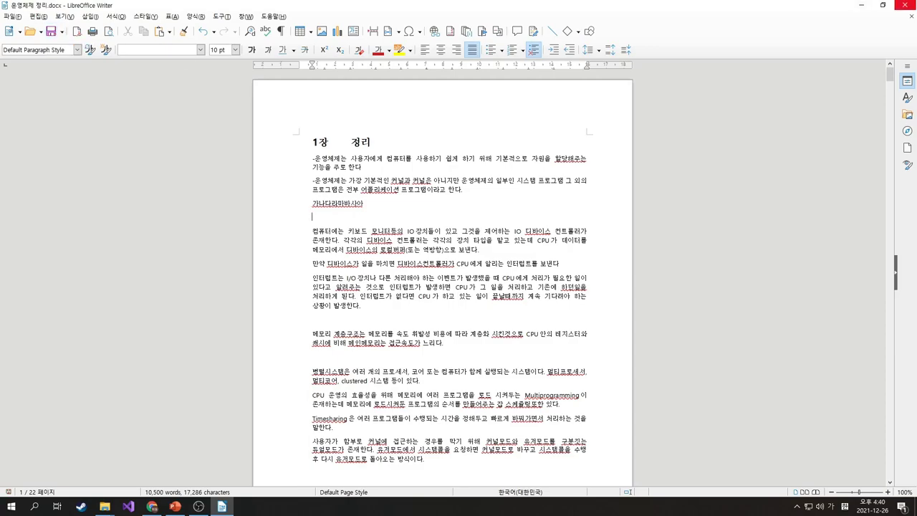
left_click(905, 6)
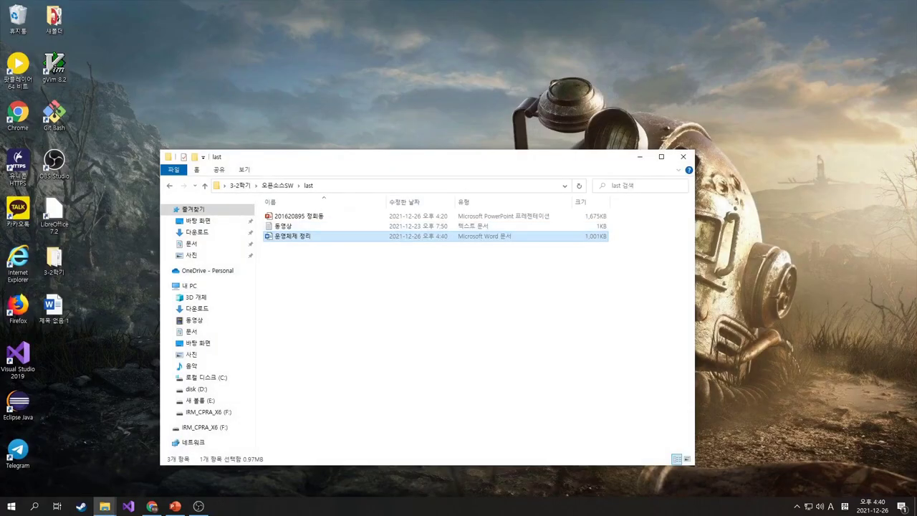
right_click(299, 236)
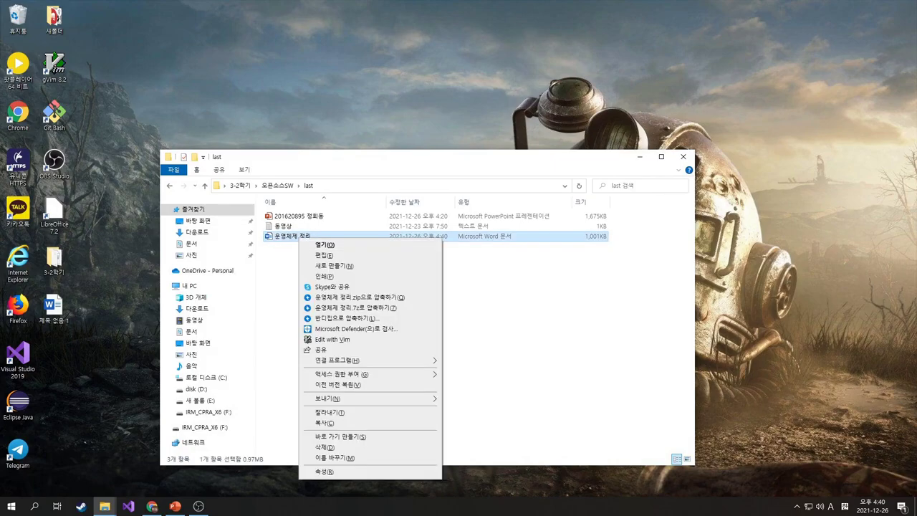
key("Return")
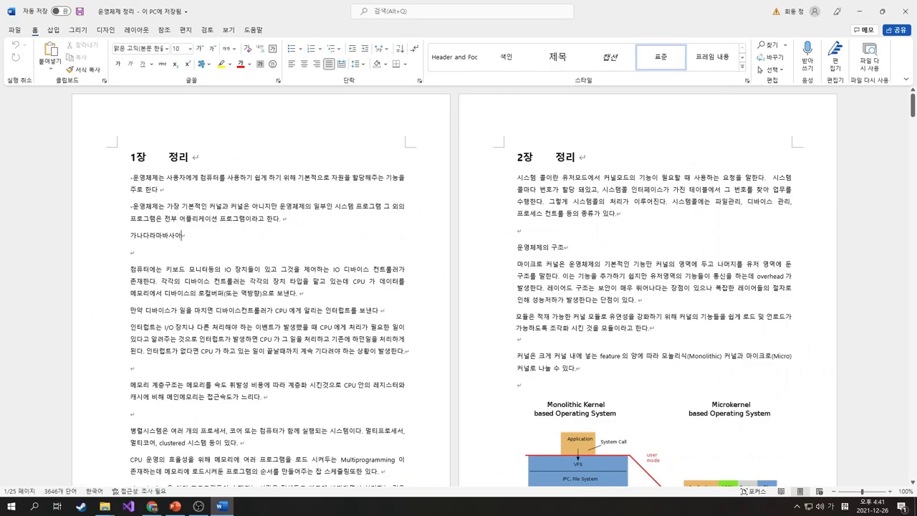
scroll(455, 287, "down", 1)
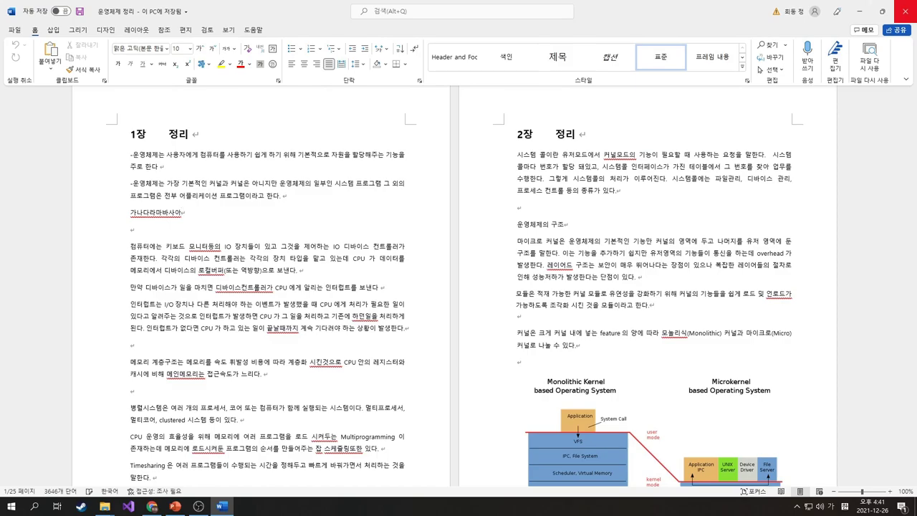
left_click(906, 12)
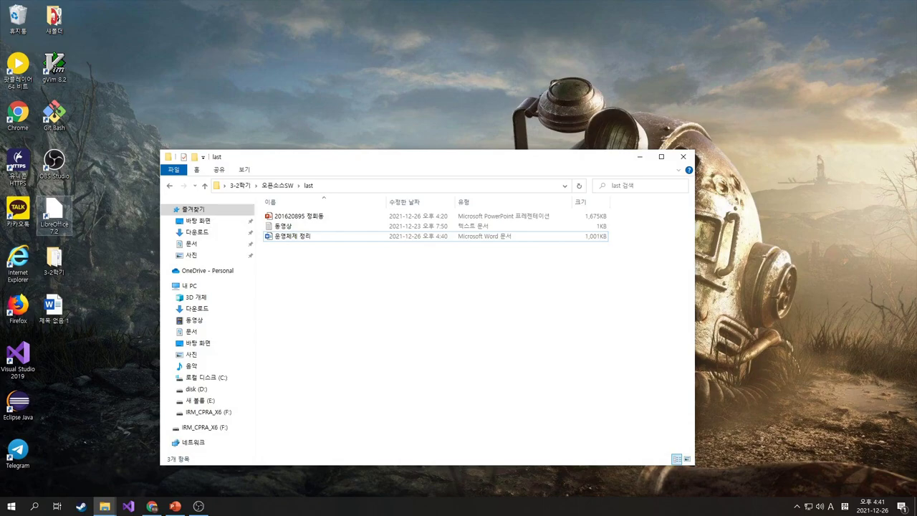
Launch LibreOffice and create an Impress presentation, skipping the template selection
double_click(54, 214)
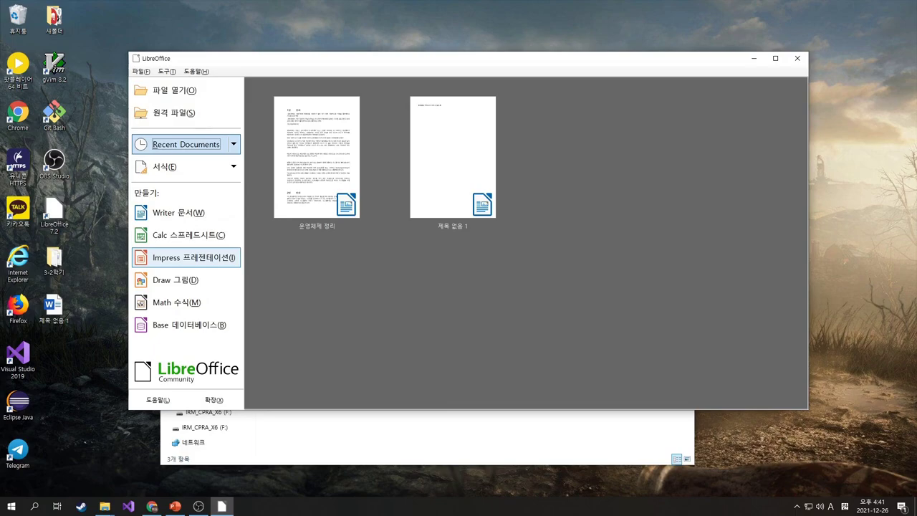
left_click(194, 257)
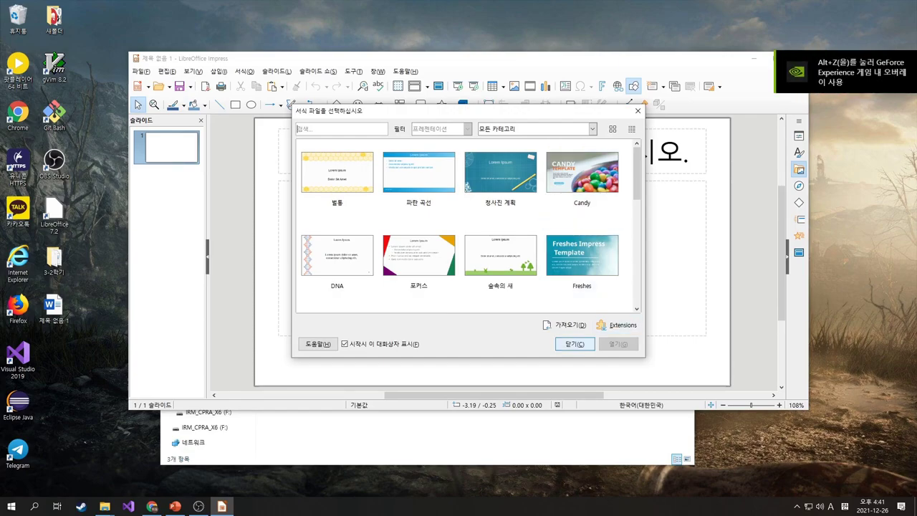
key("Escape")
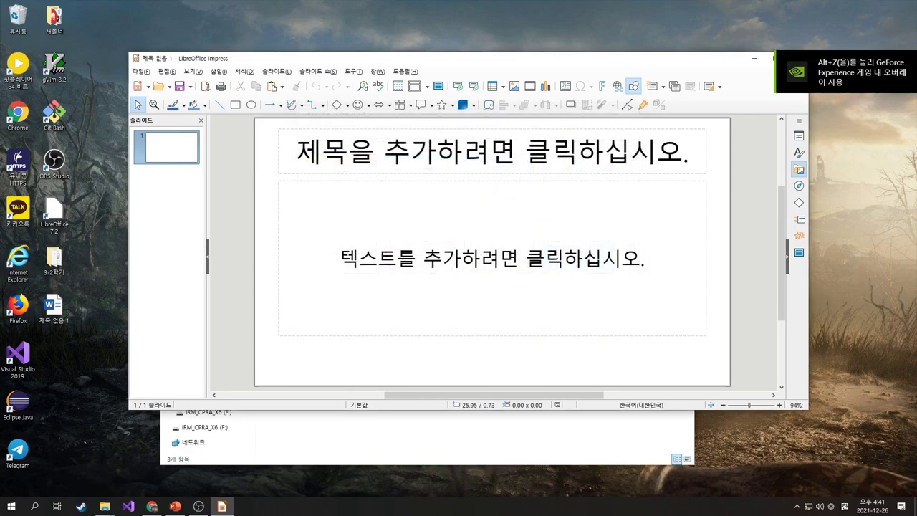
Maximize Impress, title the slide 리브레 오피스, and enter body text 리브레 오피스 최고!
key("super+Up")
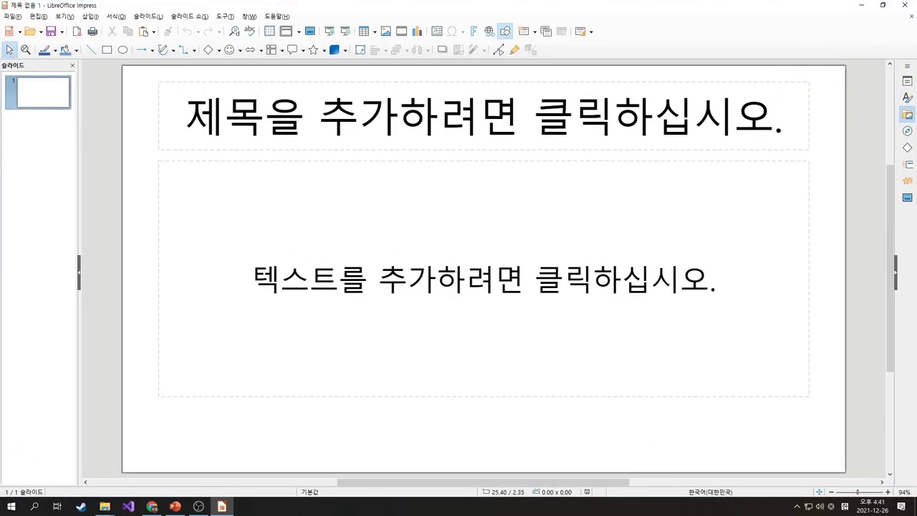
scroll(463, 121, "up", 3)
left_click(463, 122)
type("d")
key("BackSpace")
key("Hangul")
type("립")
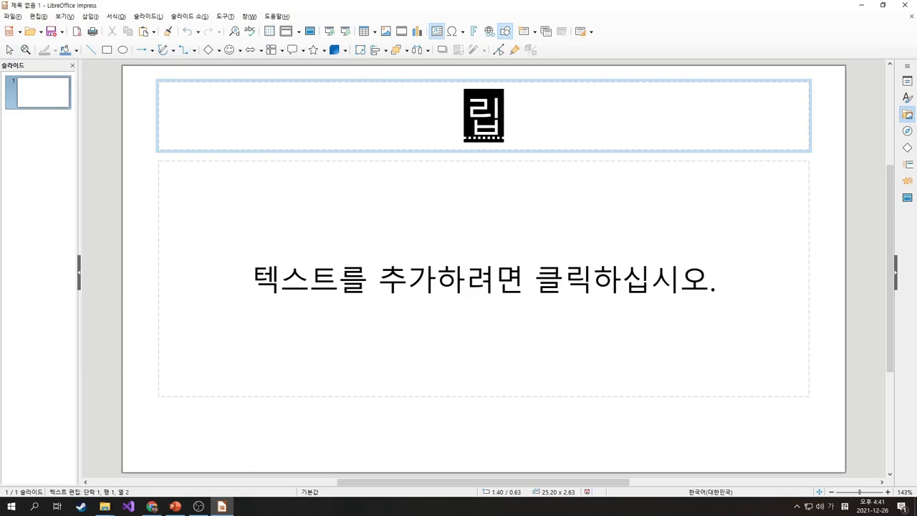
type("브레 ")
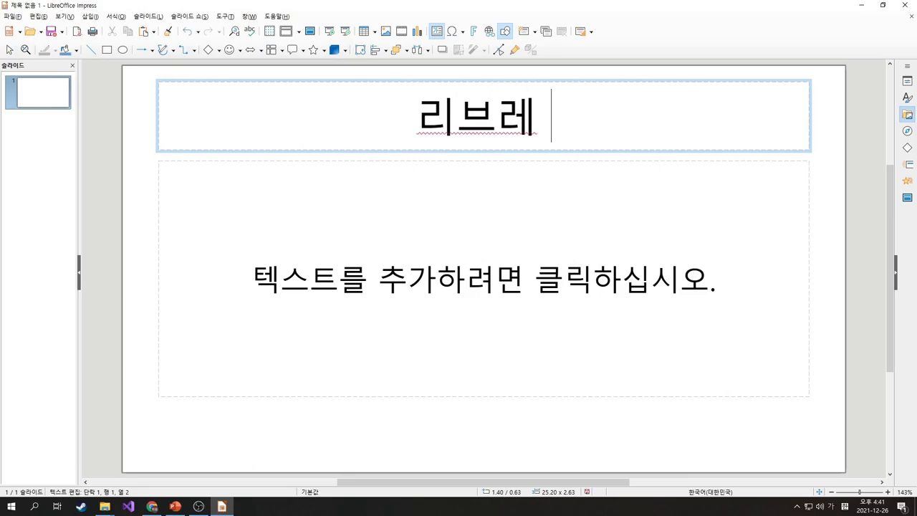
type("오피스")
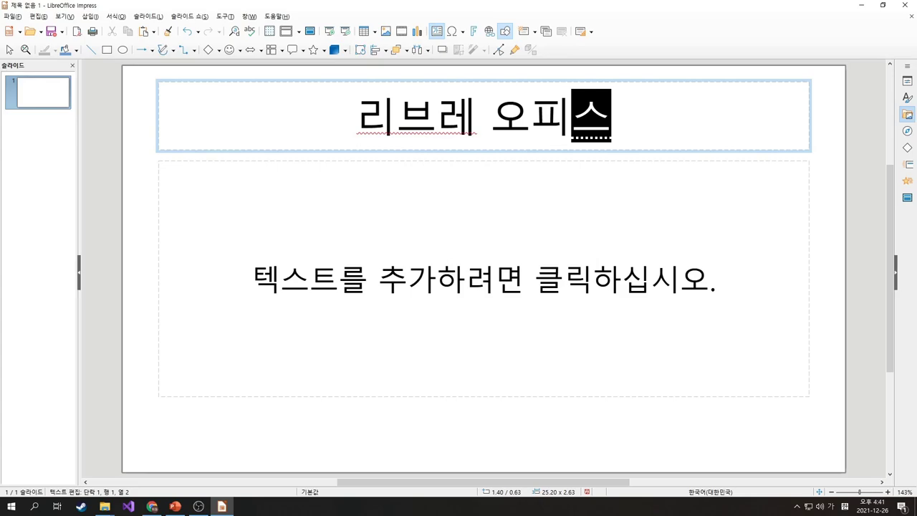
key("ctrl+Return")
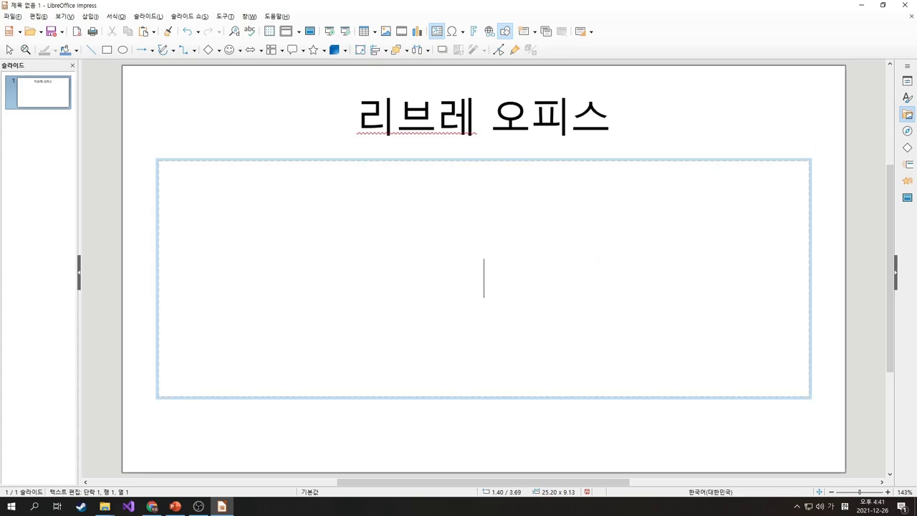
type("리브레 오")
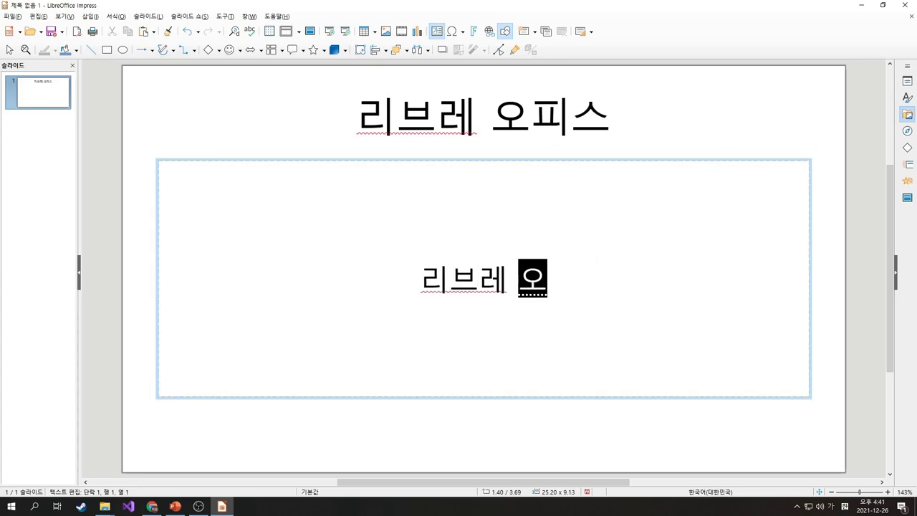
type("피스 최고!")
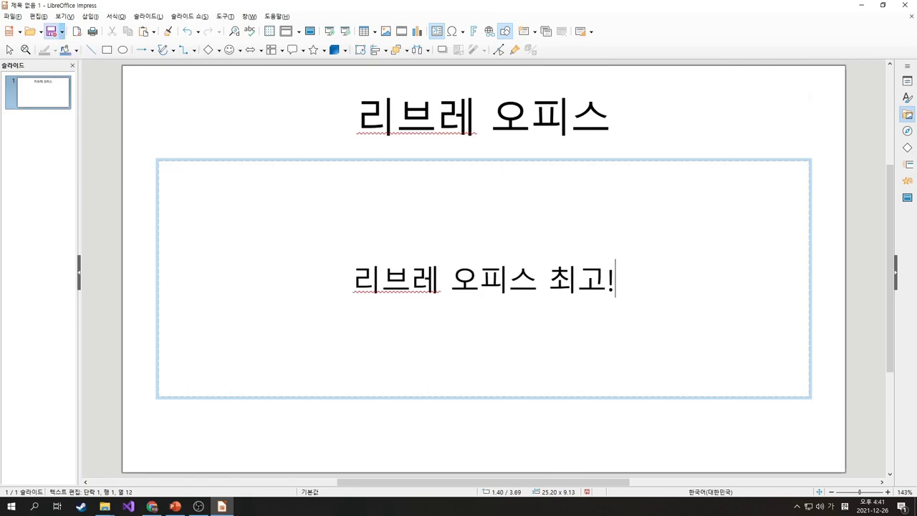
left_click(51, 31)
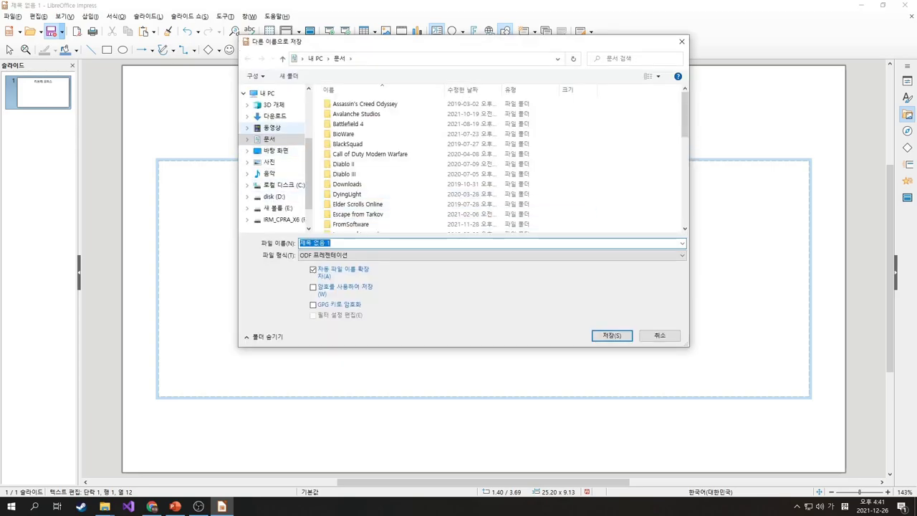
Save to the Desktop in PowerPoint 2007-365 format as 제목 없음 1.pptx, then minimize Impress
left_click(276, 151)
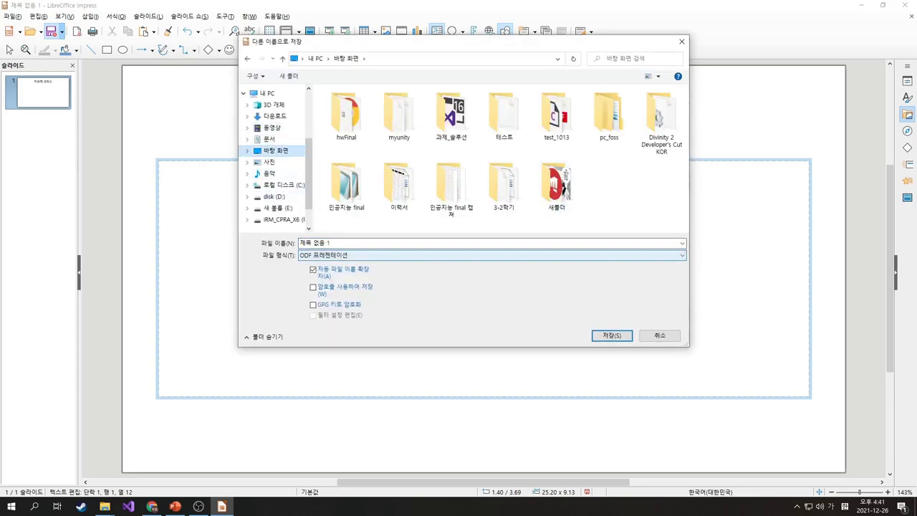
key("alt+Down")
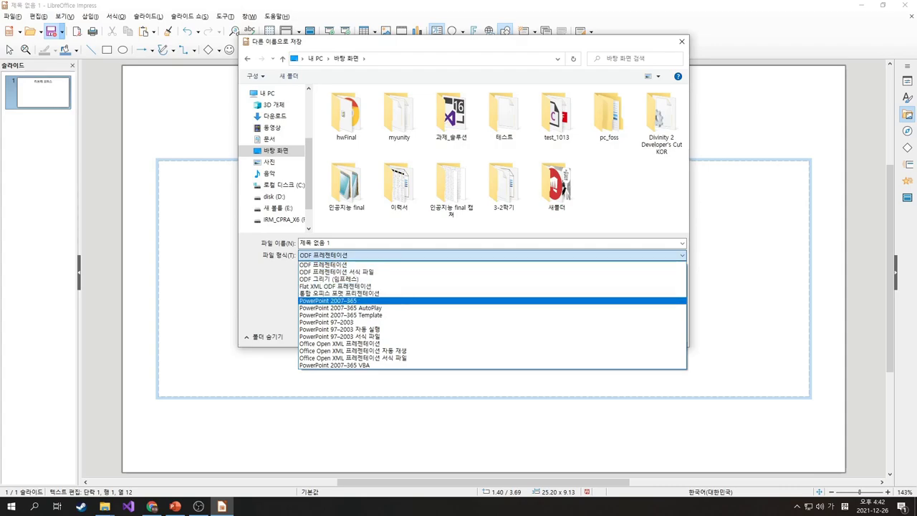
key("Return")
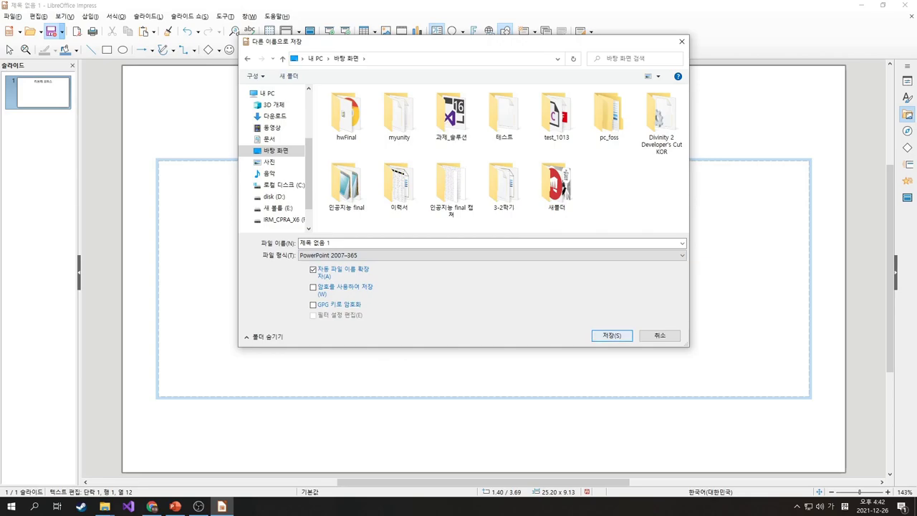
key("Return")
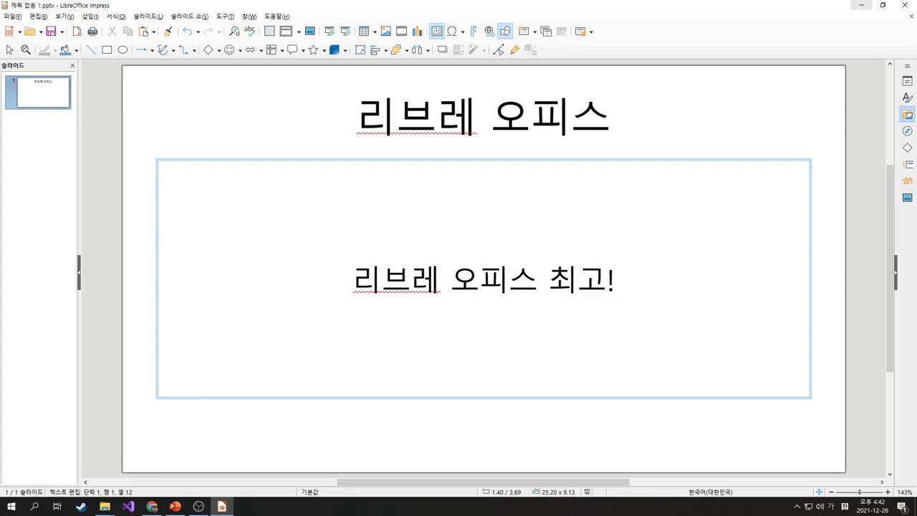
left_click(861, 5)
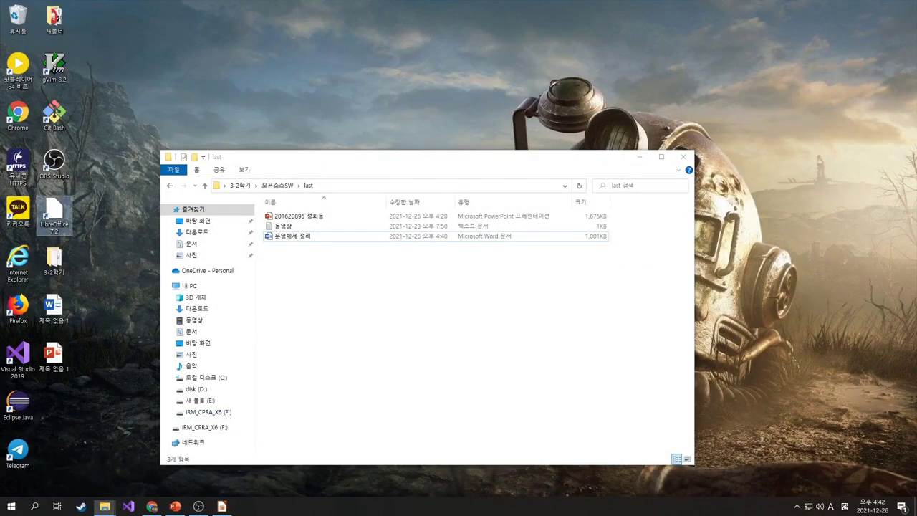
Restore the Impress window and close the presentation, quitting Impress
right_click(222, 506)
left_click(222, 506)
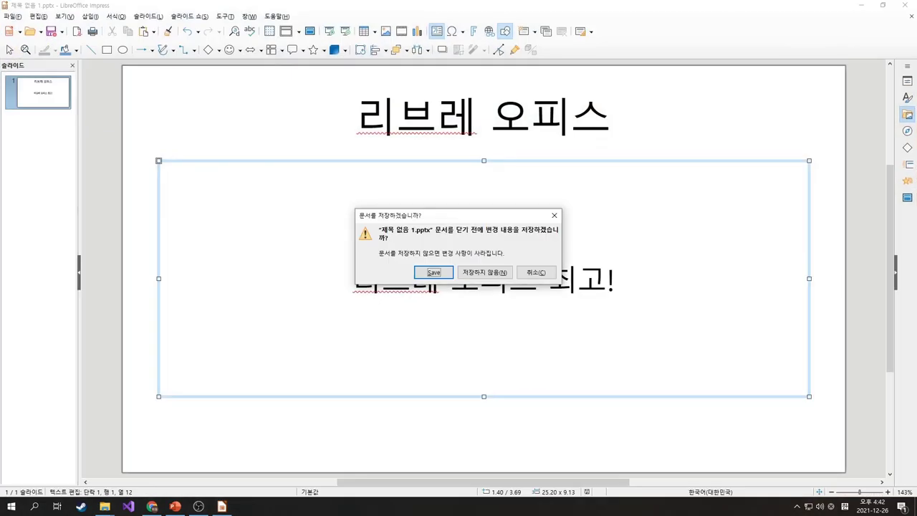
left_click(434, 272)
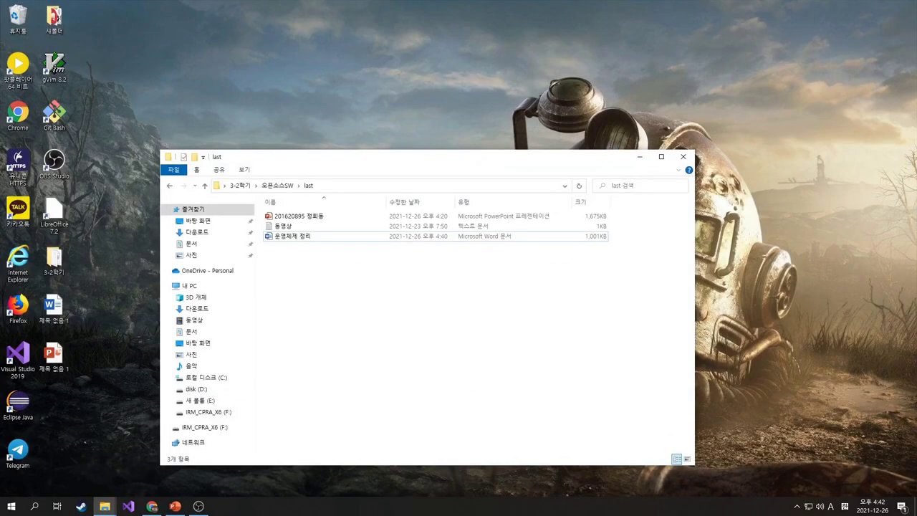
Open the desktop file 제목 없음 1.pptx with PowerPoint
right_click(63, 353)
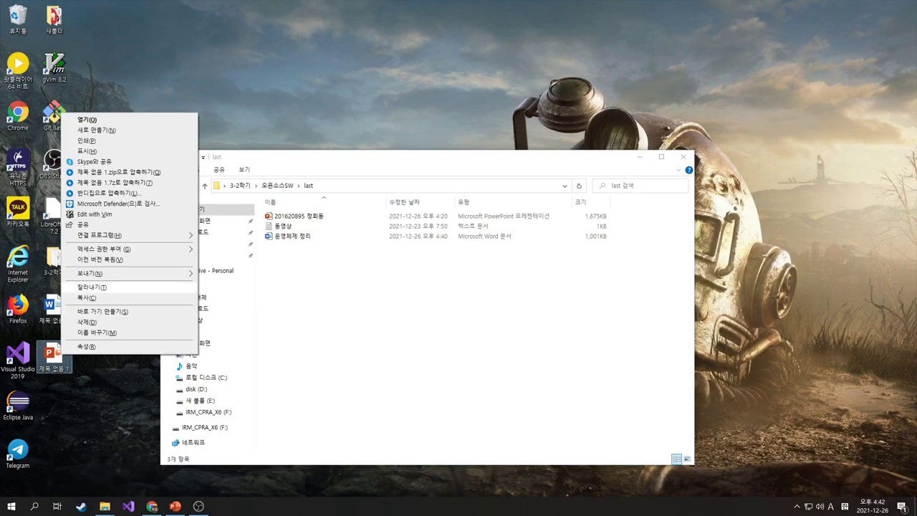
mouse_move(108, 235)
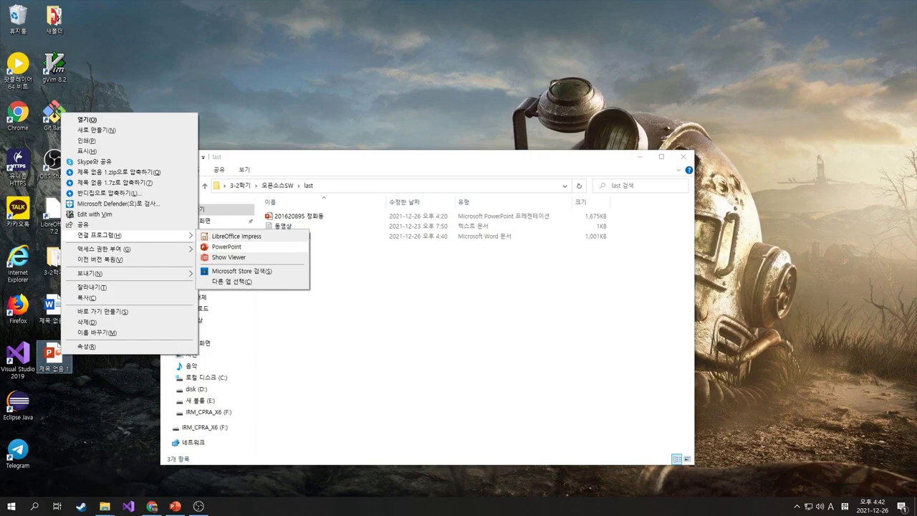
left_click(227, 246)
Type 가나다라 on a new line below 리브레 오피스 최고!, then save and close PowerPoint
left_click(486, 140)
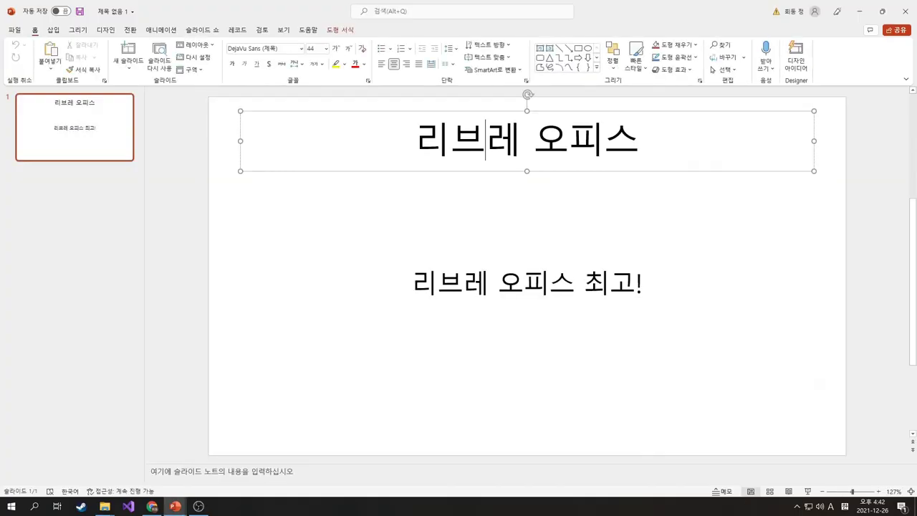
left_click(637, 140)
left_click(635, 281)
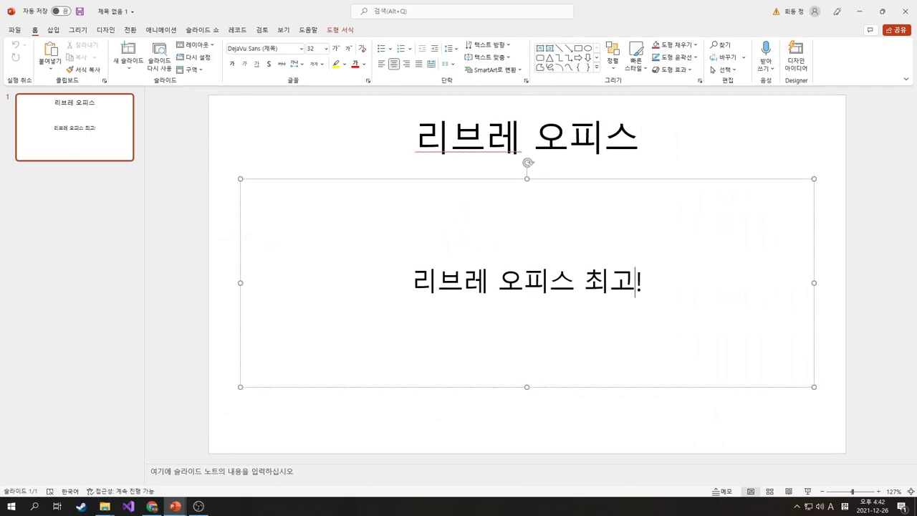
left_click(416, 140)
left_click(498, 281)
left_click(635, 281)
left_click(643, 281)
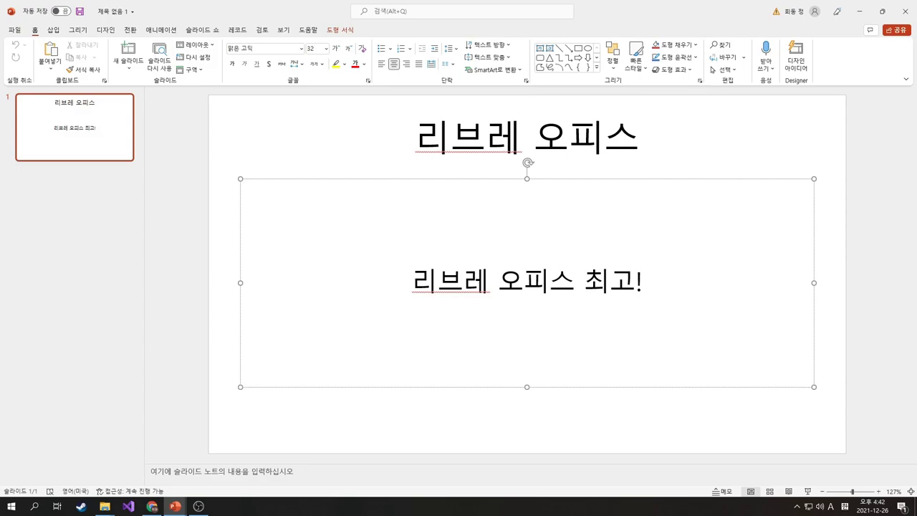
key("Return")
type("dd")
key("BackSpace")
key("BackSpace")
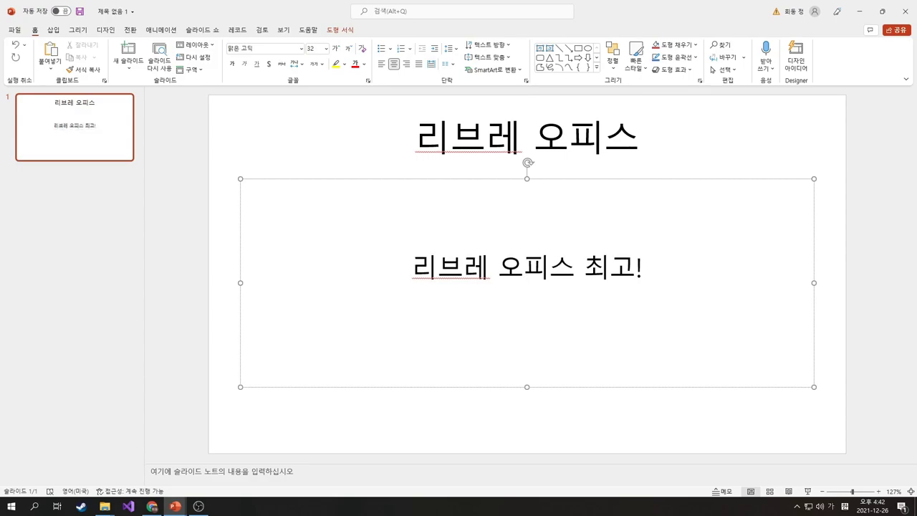
type("가나다라")
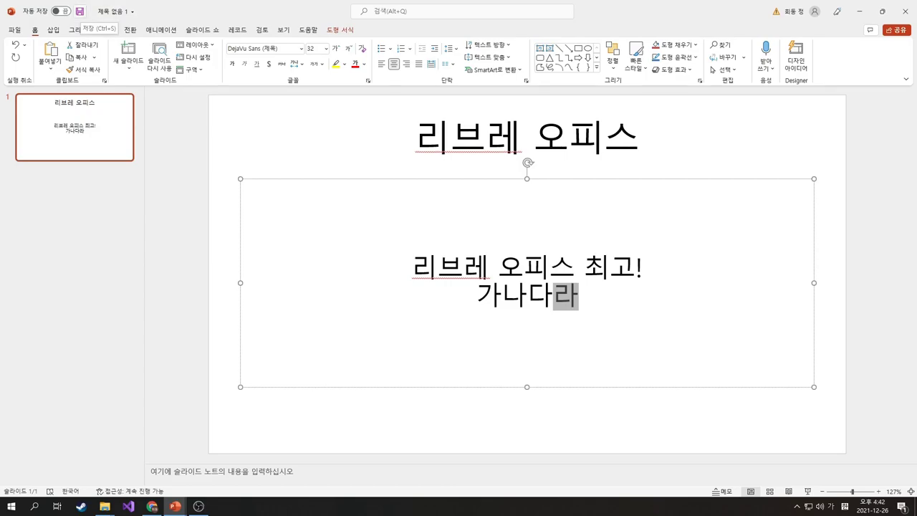
left_click(79, 12)
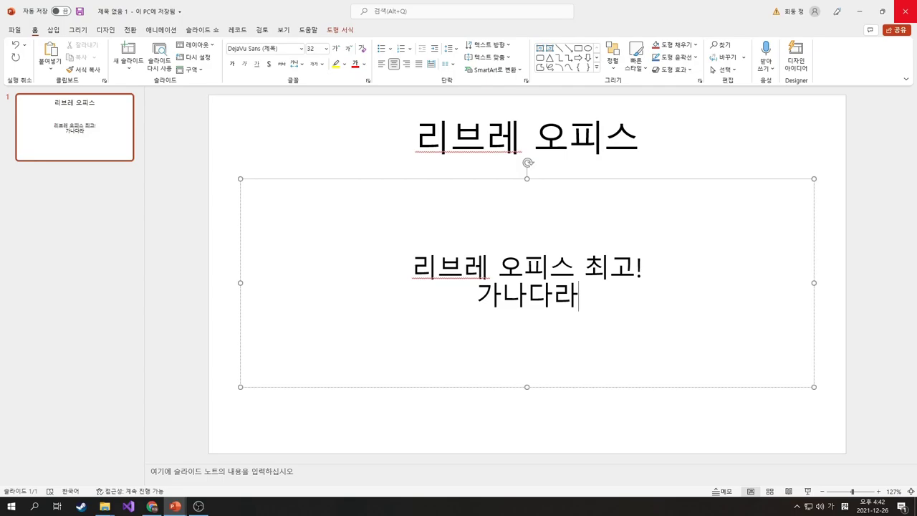
left_click(905, 12)
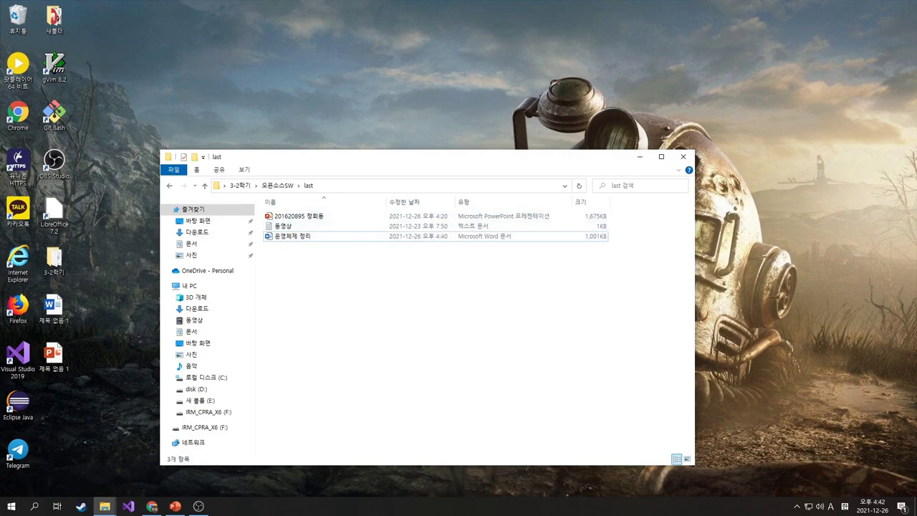
Open the .pptx file in the last folder with LibreOffice Impress via Open with
left_click(299, 215)
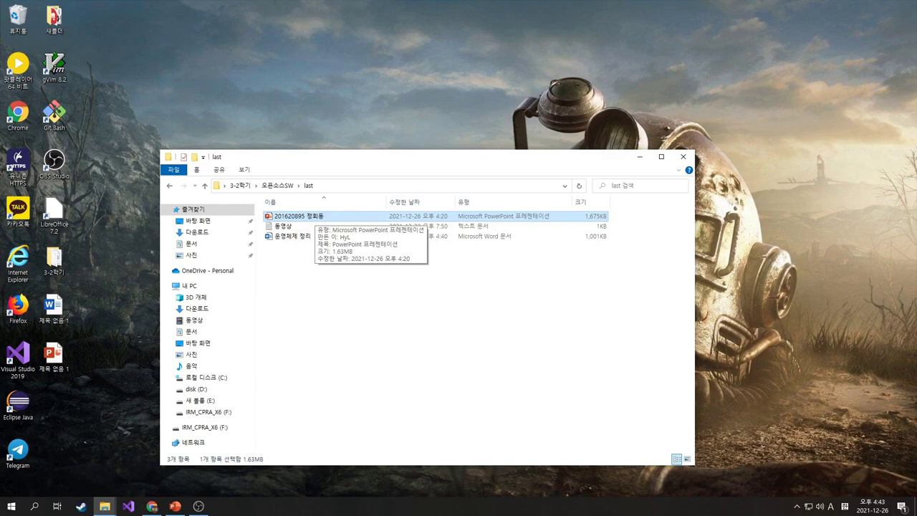
right_click(313, 218)
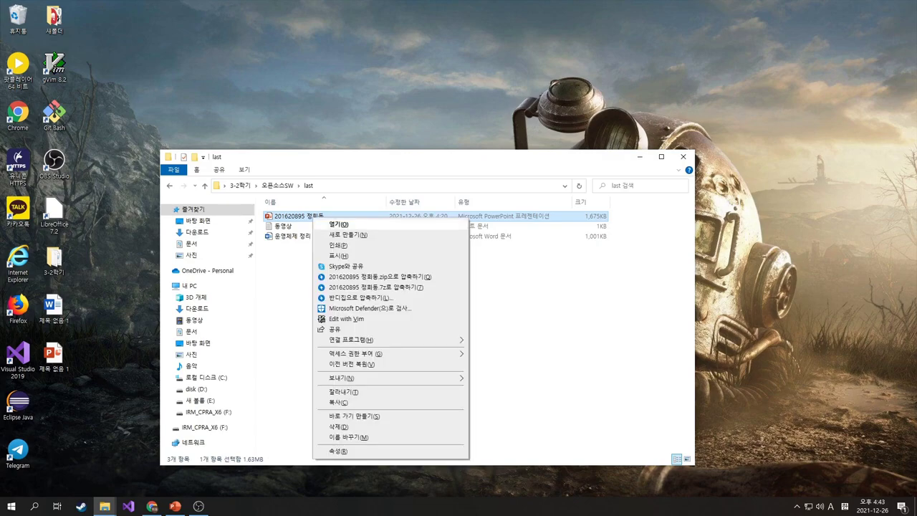
mouse_move(351, 340)
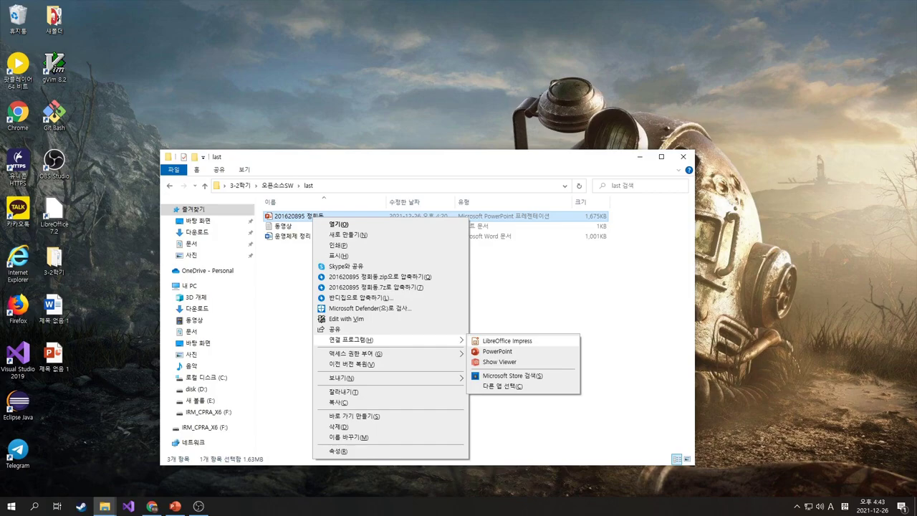
left_click(507, 341)
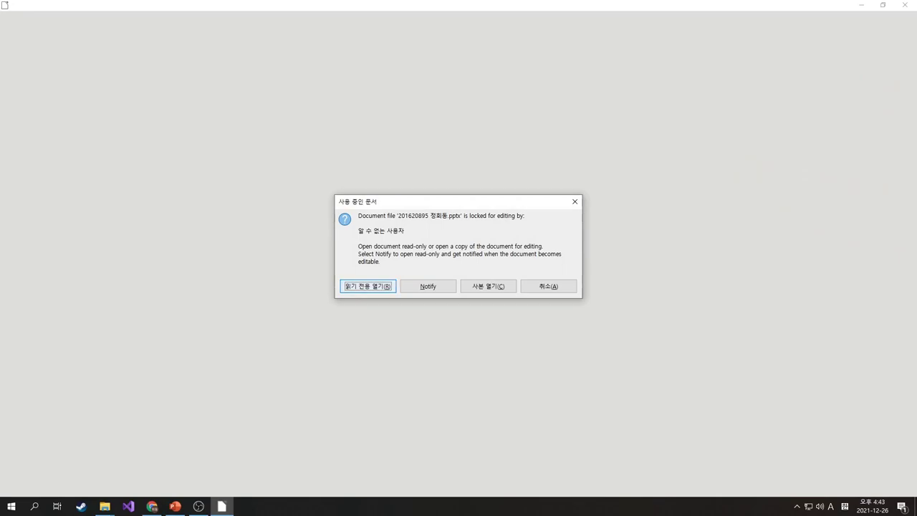
Open the presentation read-only, browse down to slide 10 (왜 LibreOffice인가?), and switch to editing mode
key("Return")
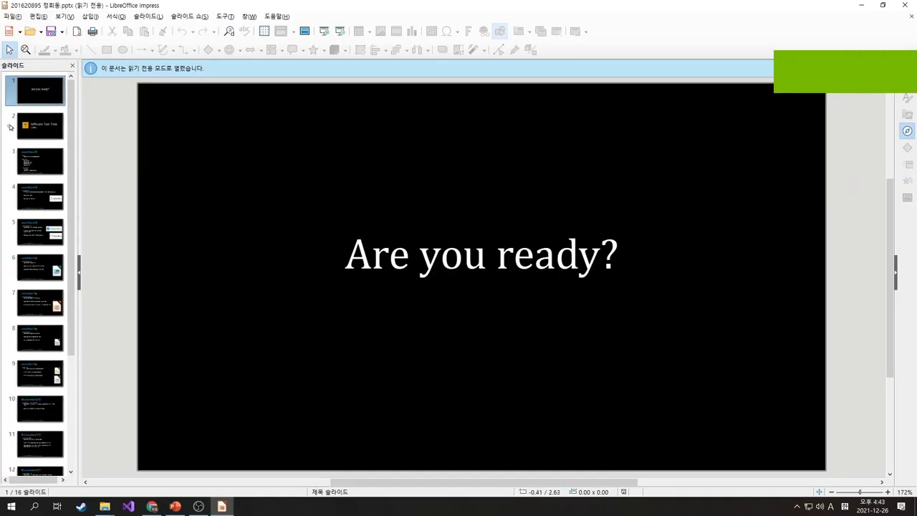
left_click(10, 127)
key("Down")
key("Down")
key("Down")
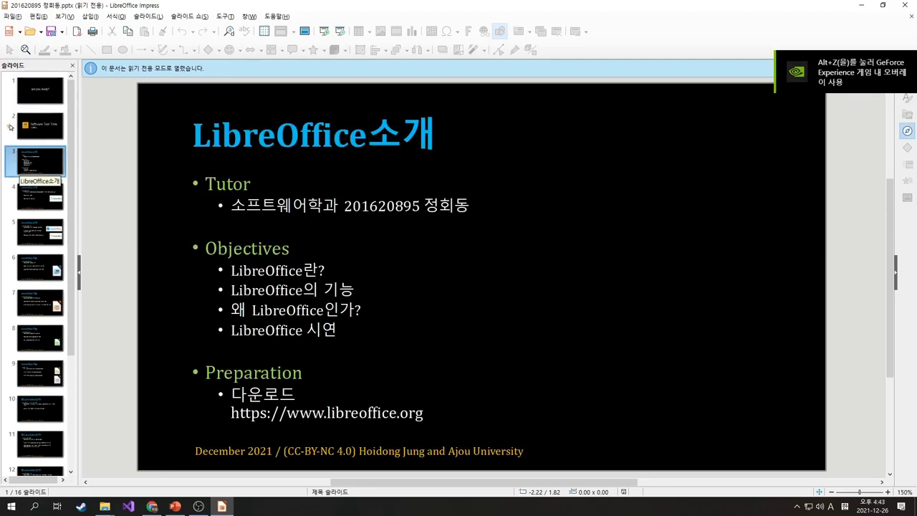
key("Down")
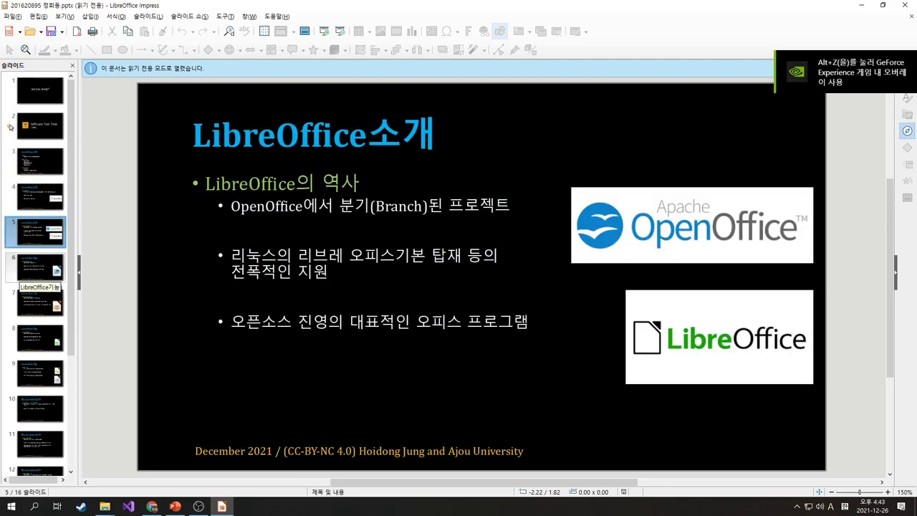
key("Down")
key("Down")
key("Down")
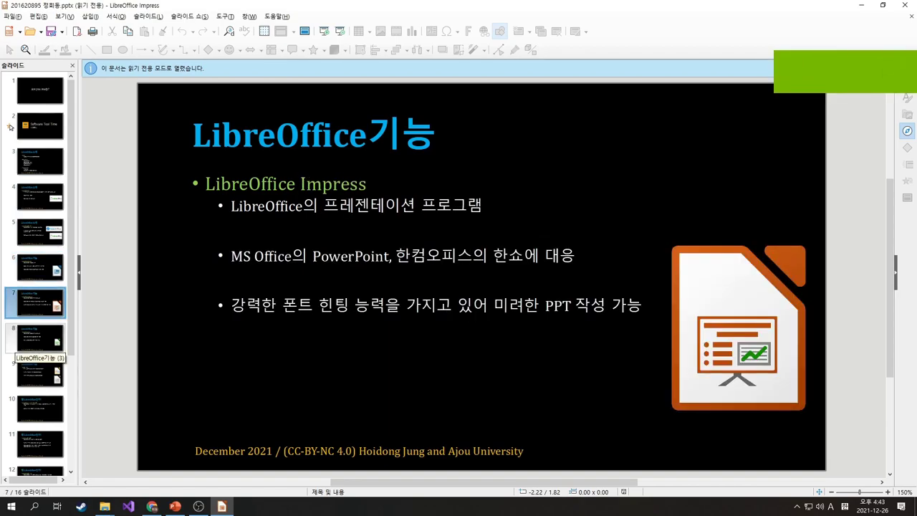
key("Down")
key("Down")
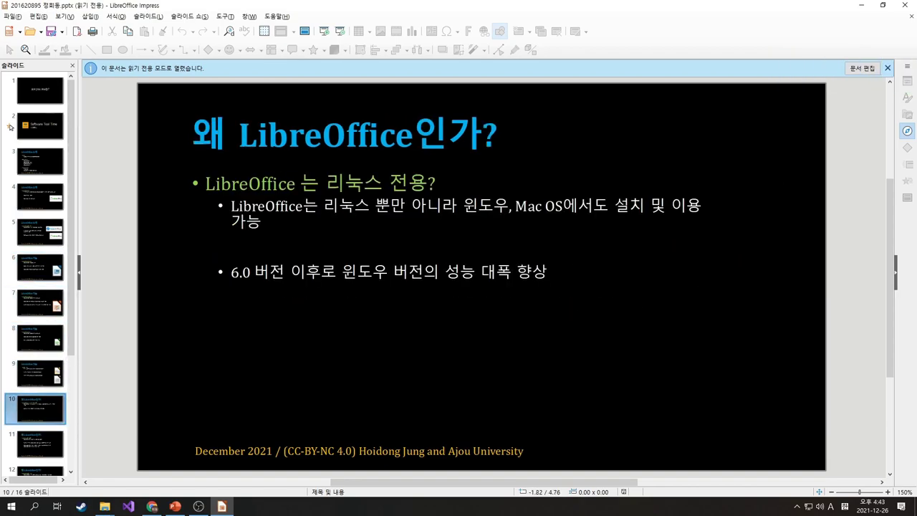
key("ctrl+shift+m")
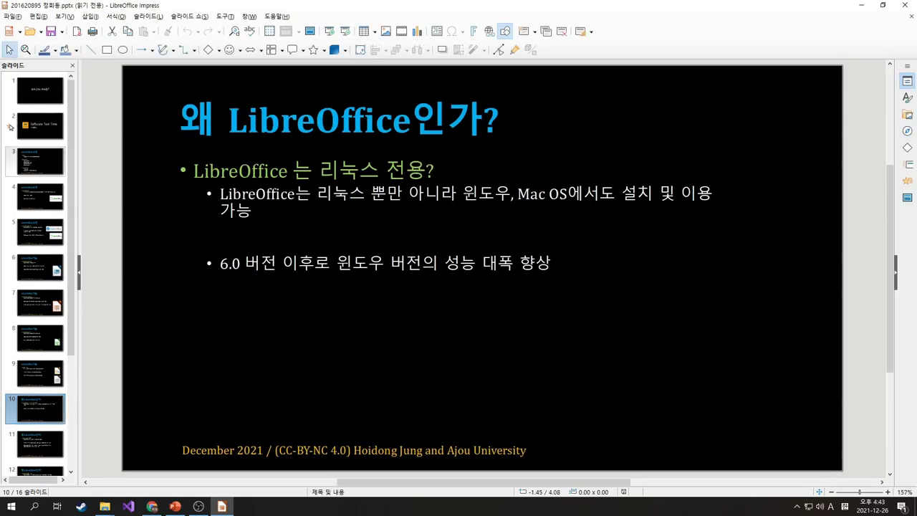
On the LibreOffice소개 slide, type test characters after the 시연 bullet and erase them again
left_click(40, 162)
left_click(315, 324)
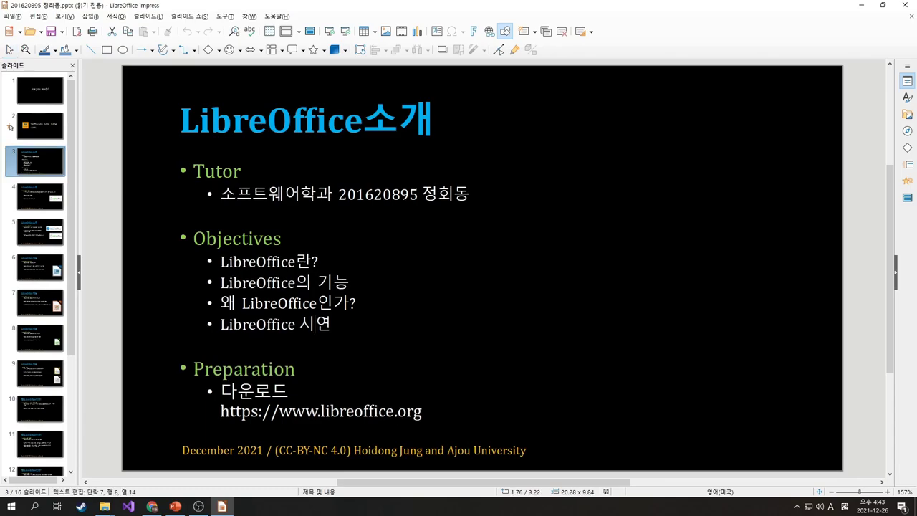
key("End")
type("dd")
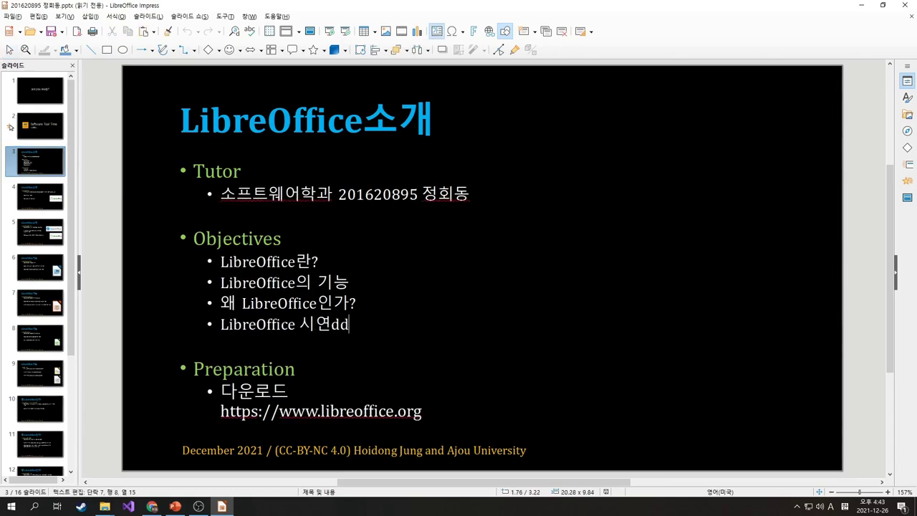
key("BackSpace")
key("BackSpace")
type("가단")
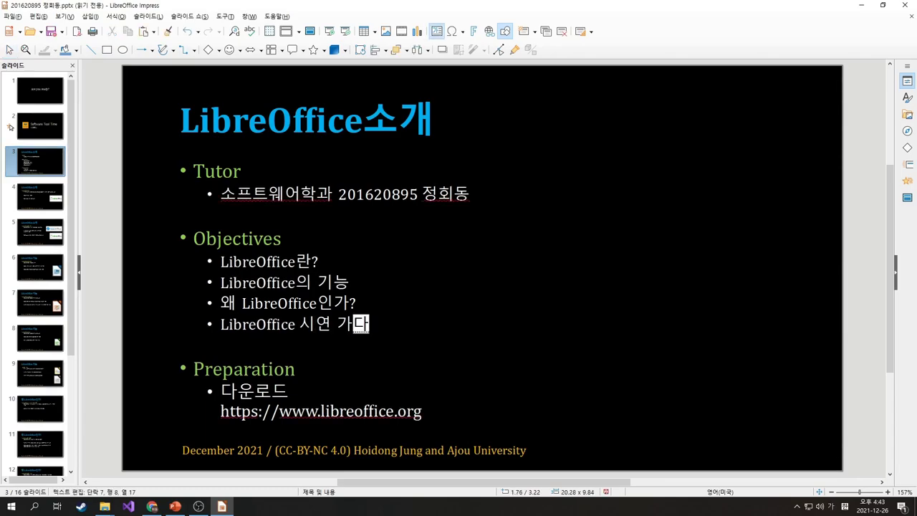
key("BackSpace")
type("나라")
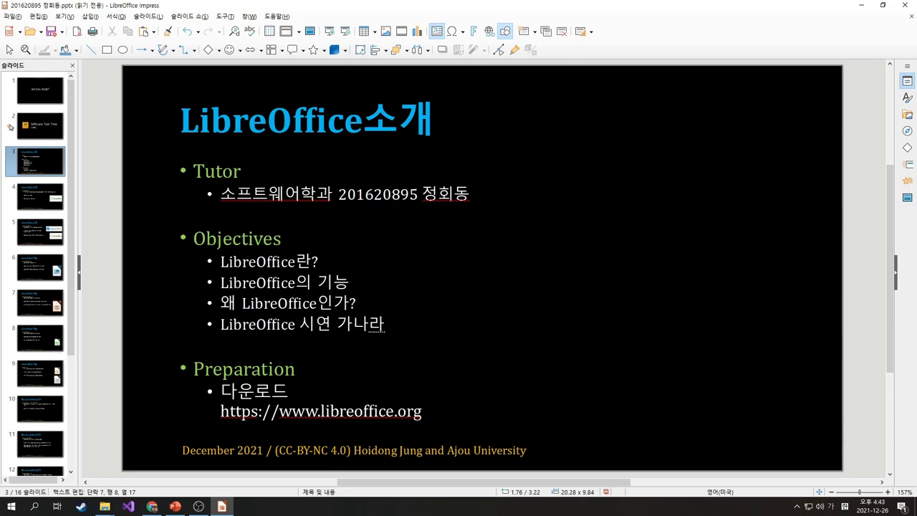
key("BackSpace")
key("BackSpace")
type("다라")
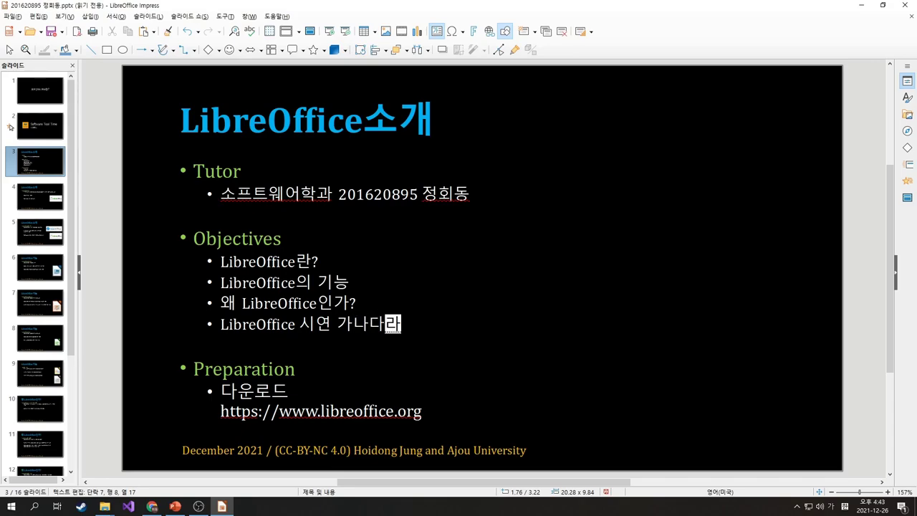
key("BackSpace")
key("BackSpace")
type("라")
key("BackSpace")
key("BackSpace")
key("BackSpace")
key("BackSpace")
key("BackSpace")
key("BackSpace")
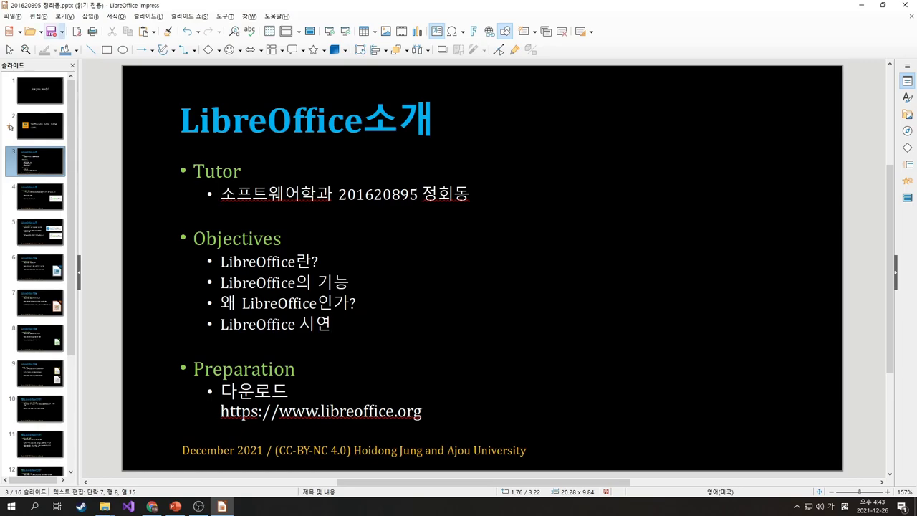
Cancel the save-as dialog and close the presentation without saving
key("ctrl+shift+s")
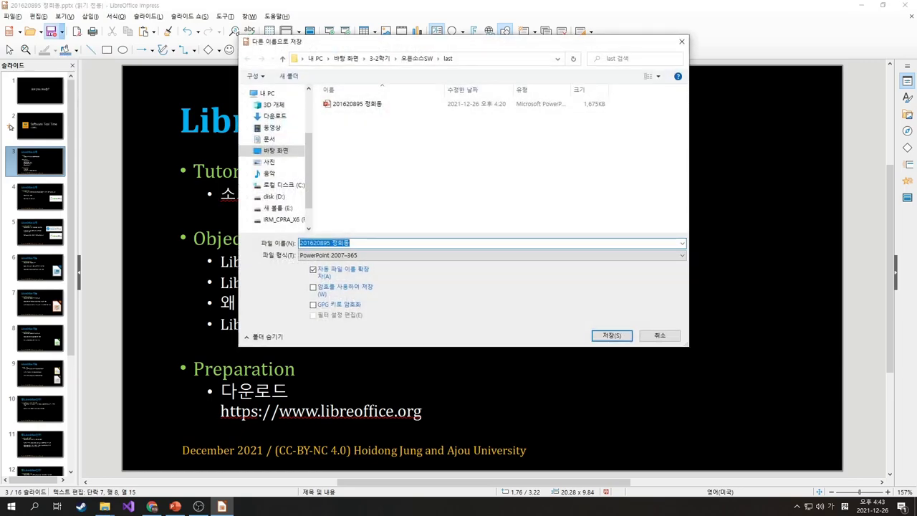
key("Escape")
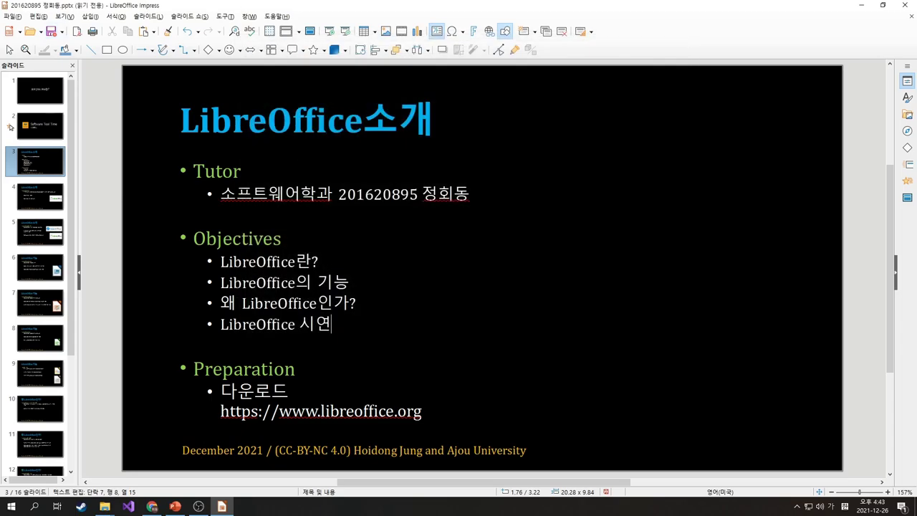
key("ctrl+w")
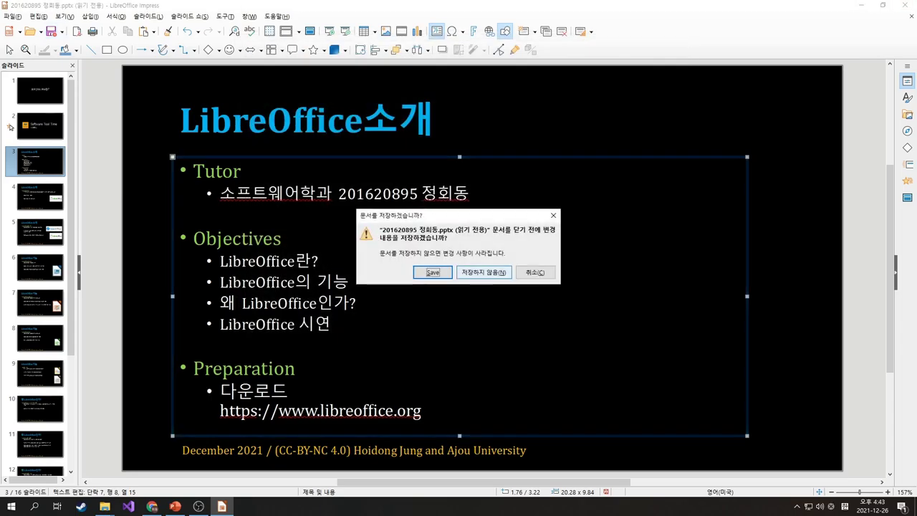
key("alt+n")
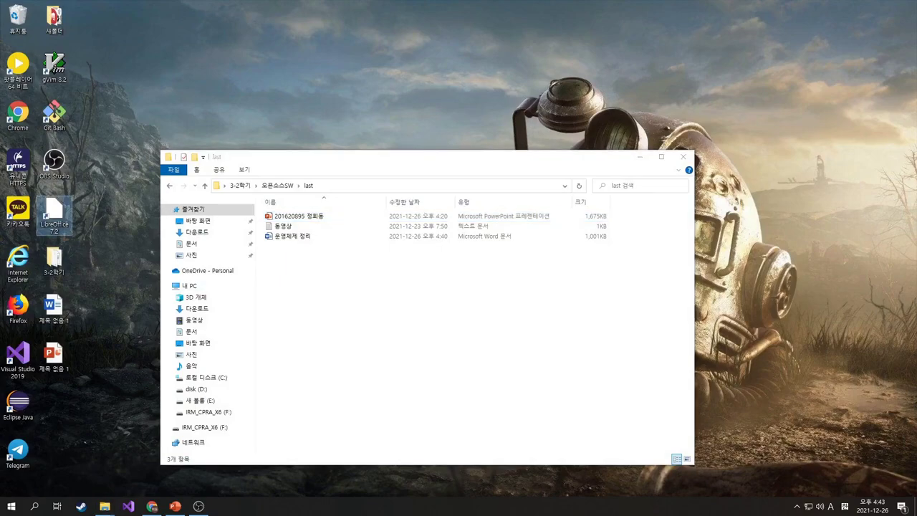
Launch the LibreOffice 7.2 desktop shortcut
left_click(54, 215)
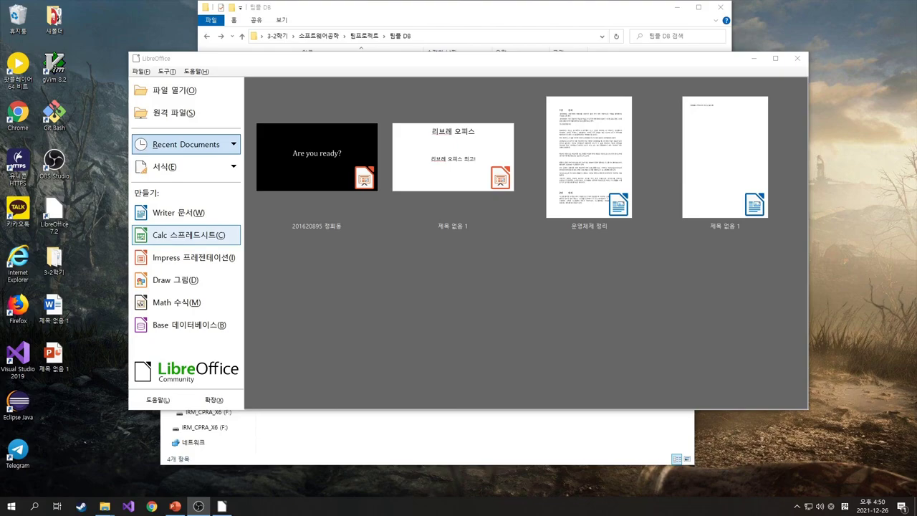
Create a new blank Calc spreadsheet, maximize its window, and return to cell A1
left_click(189, 235)
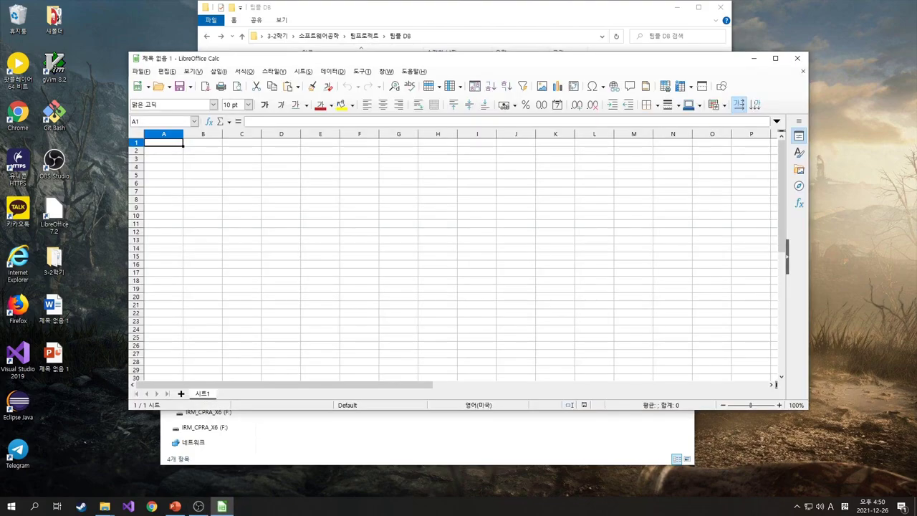
left_click(359, 240)
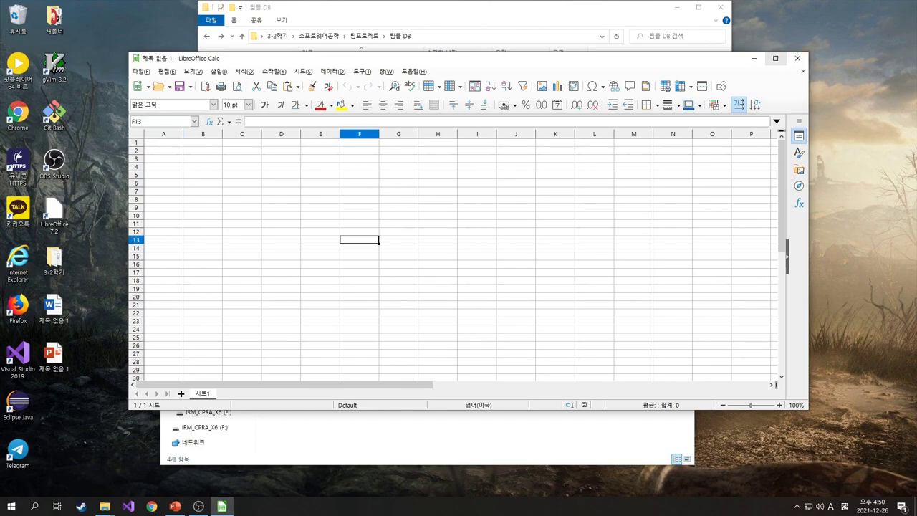
left_click(775, 58)
left_click(310, 160)
left_click(35, 87)
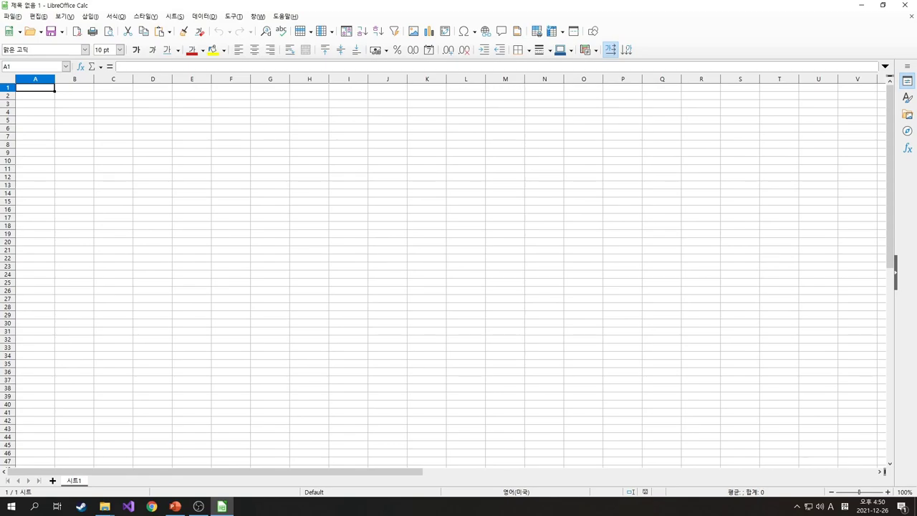
left_click(192, 136)
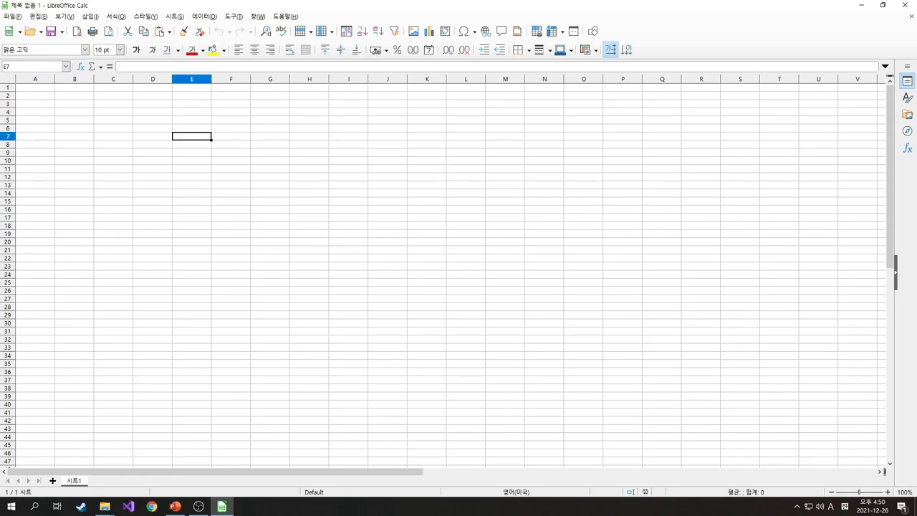
left_click(35, 86)
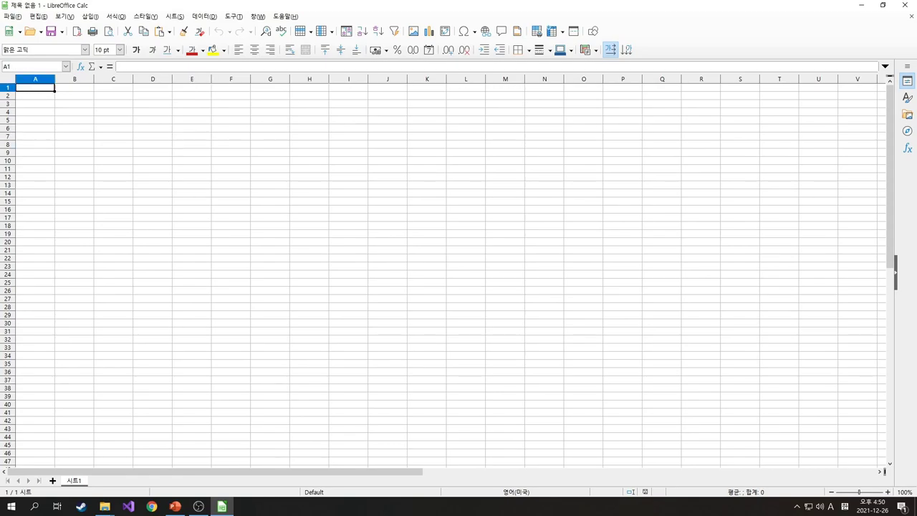
left_click(75, 95)
left_click(152, 95)
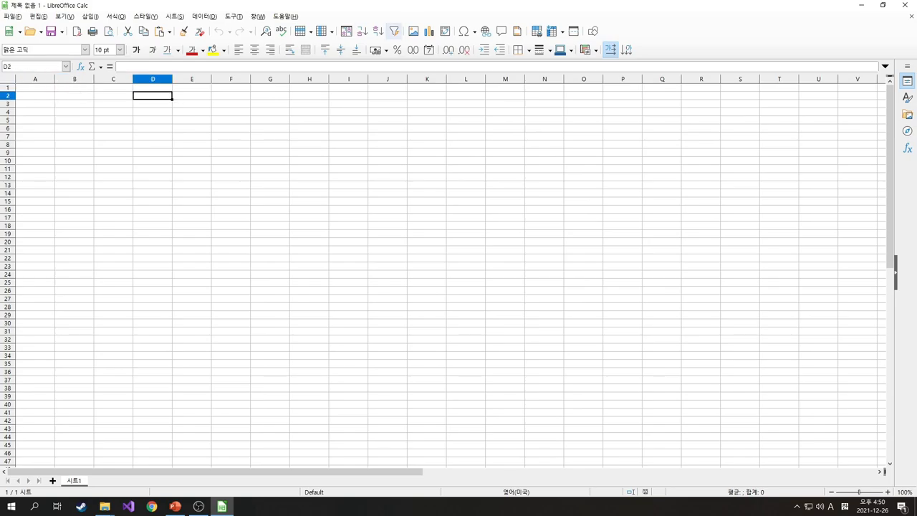
left_click(35, 87)
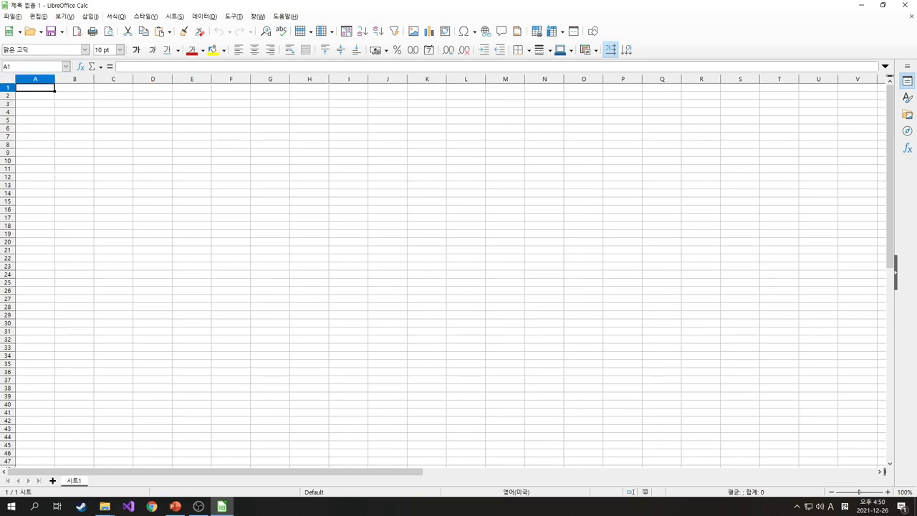
Enter the headers 이름 in A1 and 나이 in B1
key("F2")
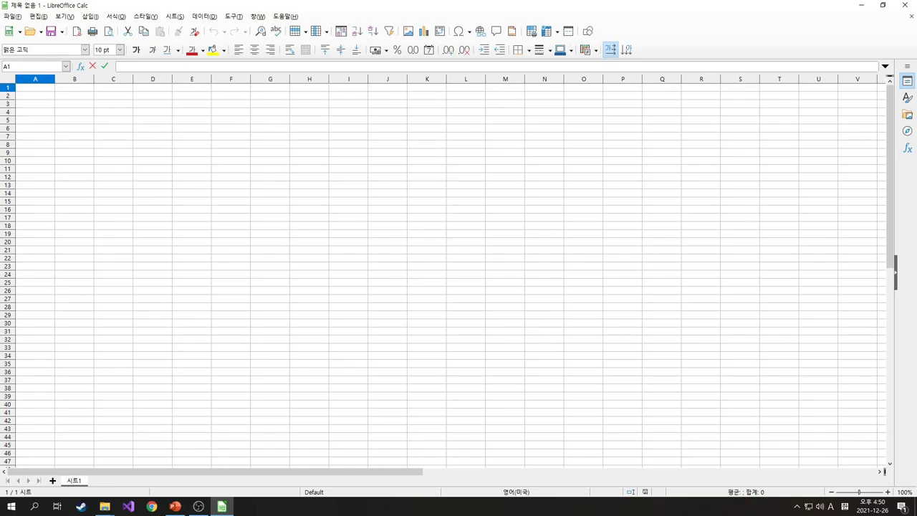
type("d")
key("BackSpace")
key("Hangul")
type("ㅇ")
key("BackSpace")
type("이름")
key("Tab")
type("나이")
key("Tab")
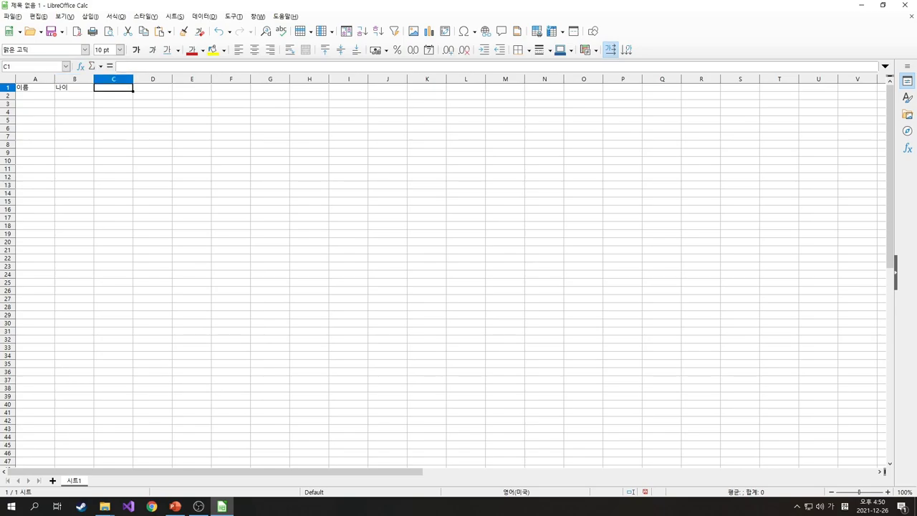
key("Return")
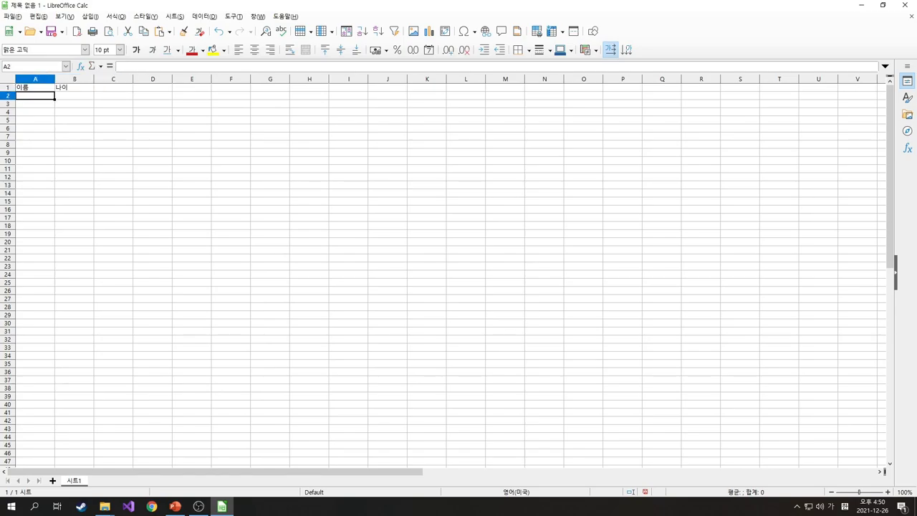
Fill rows 2 and 3 with two people's names and ages 4 and 10
type("철수")
key("Tab")
type("4")
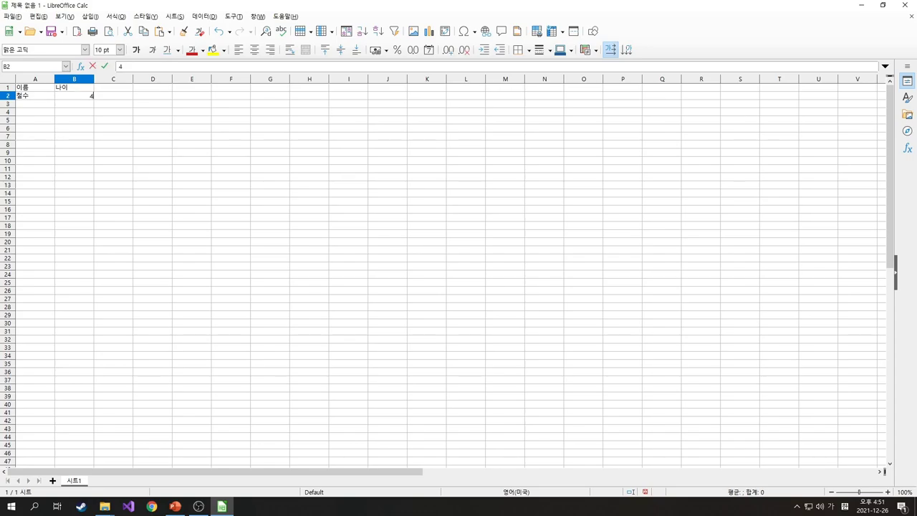
key("Return")
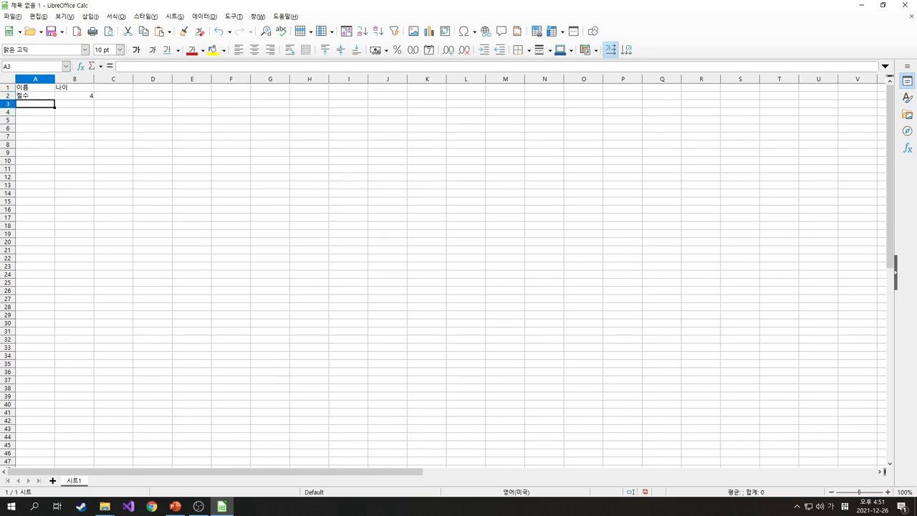
type("영희")
key("Tab")
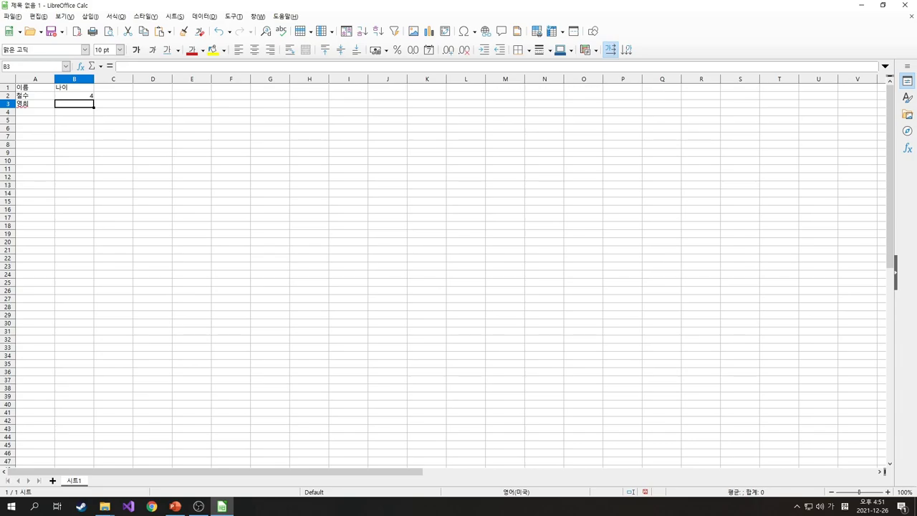
type("10")
key("Return")
left_click(74, 120)
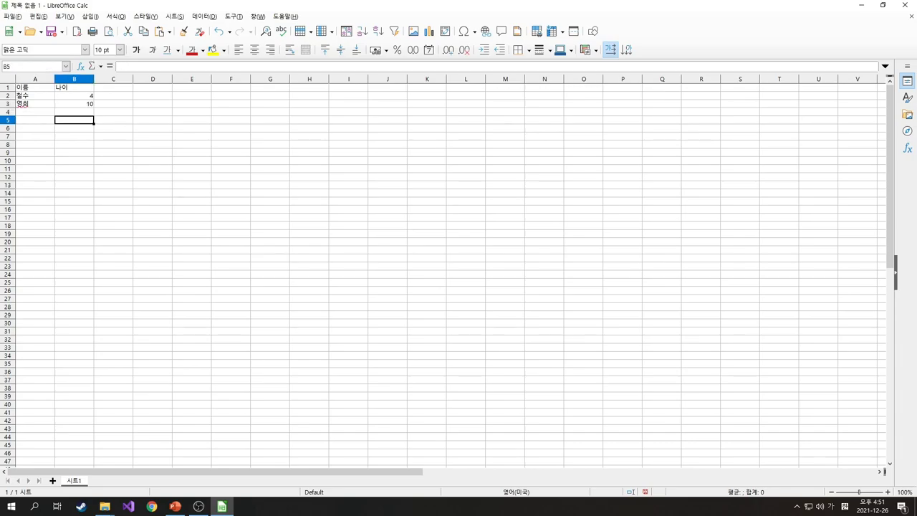
Save the sheet to the Desktop as 제목 없음 1 in Excel 2007-365 (.xlsx) format
left_click(51, 31)
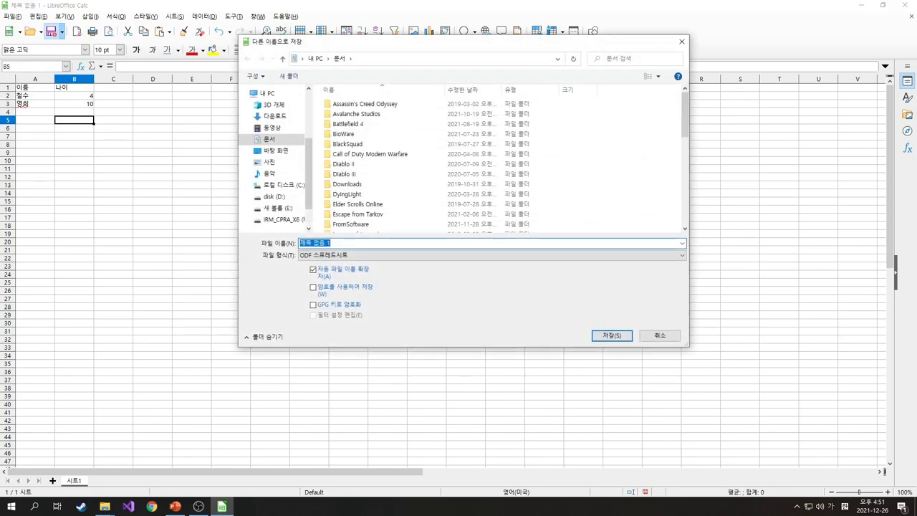
left_click(276, 150)
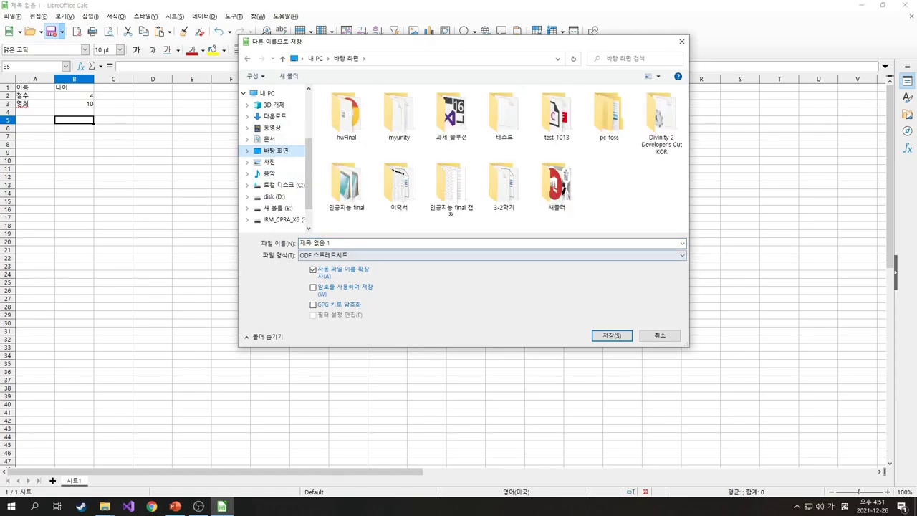
key("alt+Down")
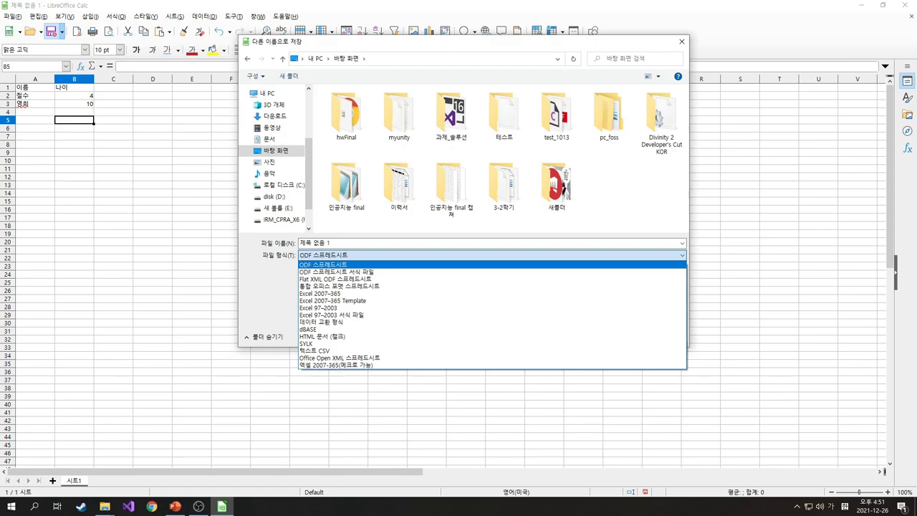
key("Down")
key("Down")
key("Down")
key("Down")
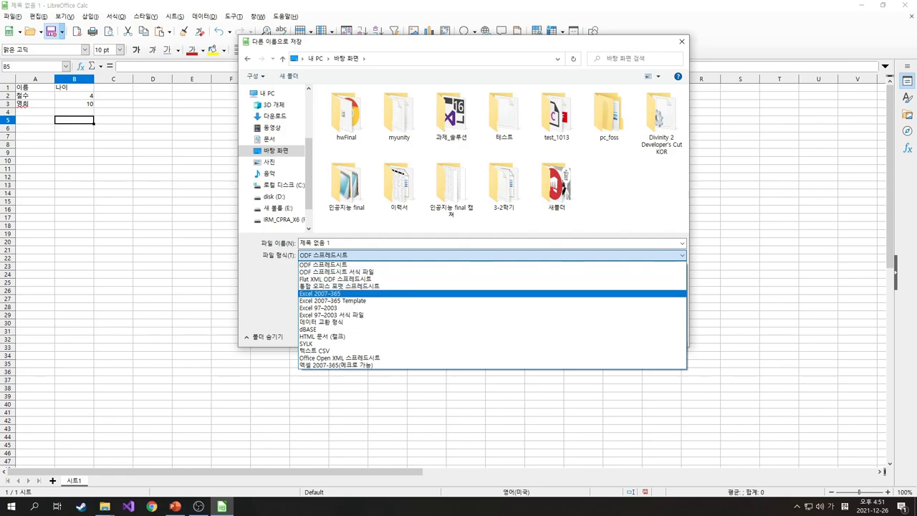
key("Return")
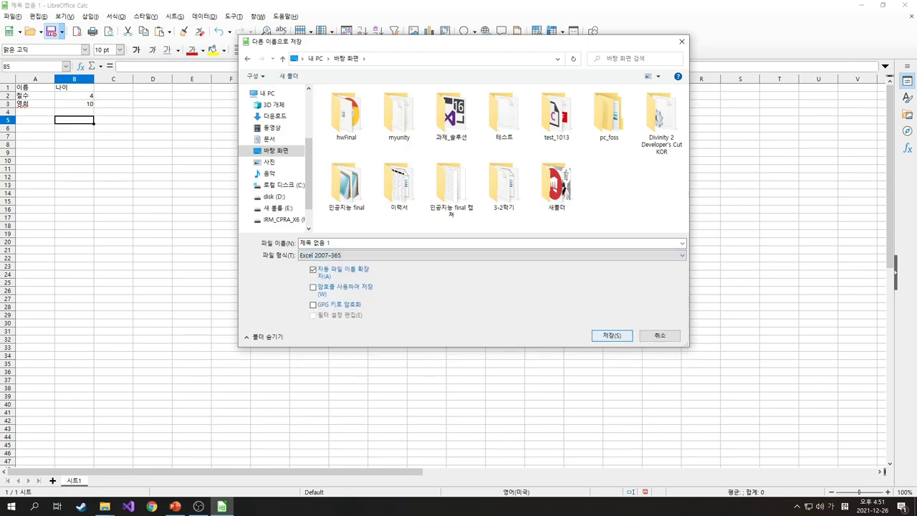
key("Return")
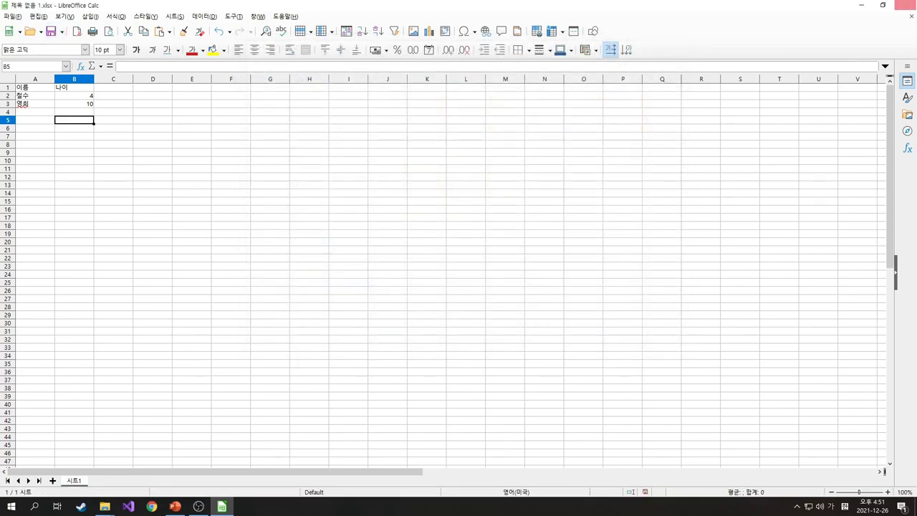
Close Calc and open the desktop 제목 없음 1 workbook with Excel
left_click(904, 5)
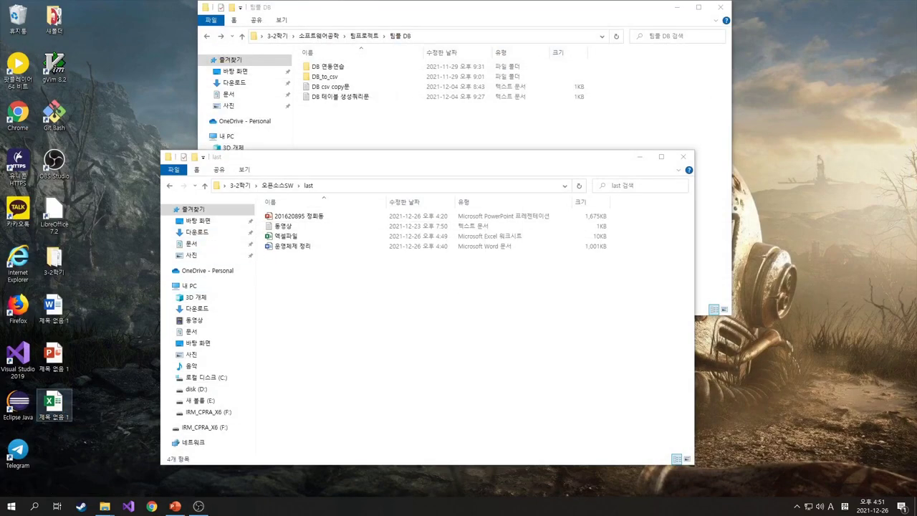
right_click(59, 402)
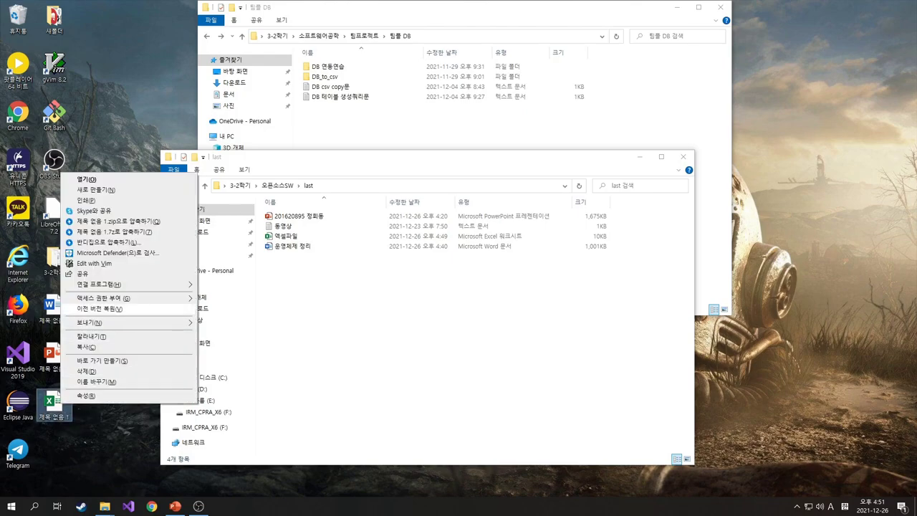
mouse_move(129, 285)
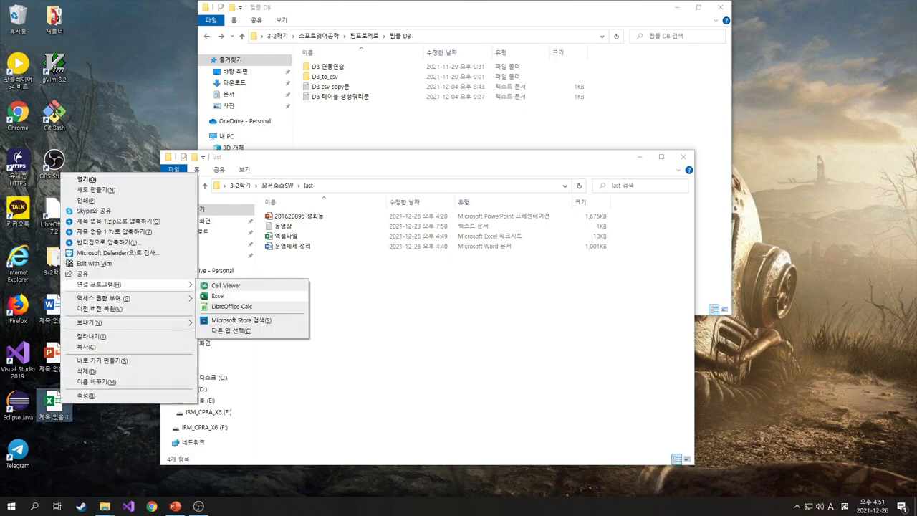
left_click(218, 296)
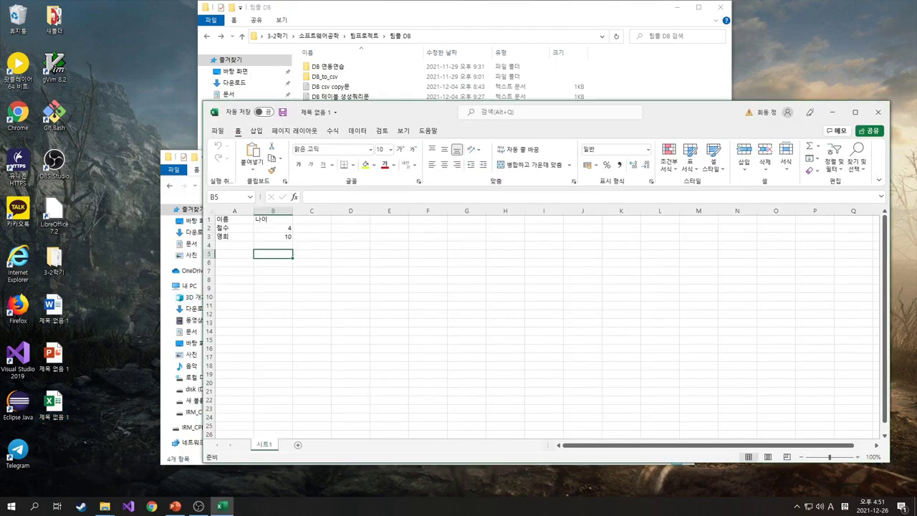
Step through cells A1 to B3 to verify the names and ages, then close Excel
left_click(312, 237)
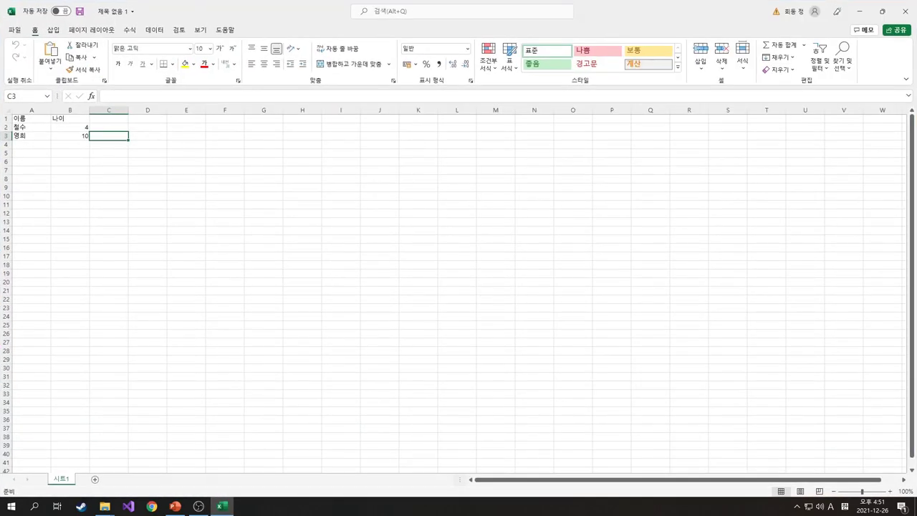
key("ctrl+Home")
key("Tab")
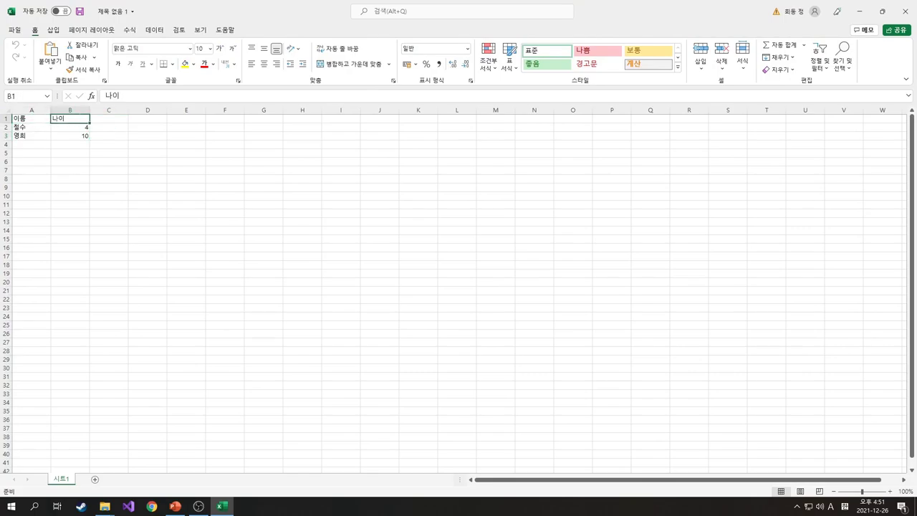
key("Return")
key("Tab")
key("Return")
key("Tab")
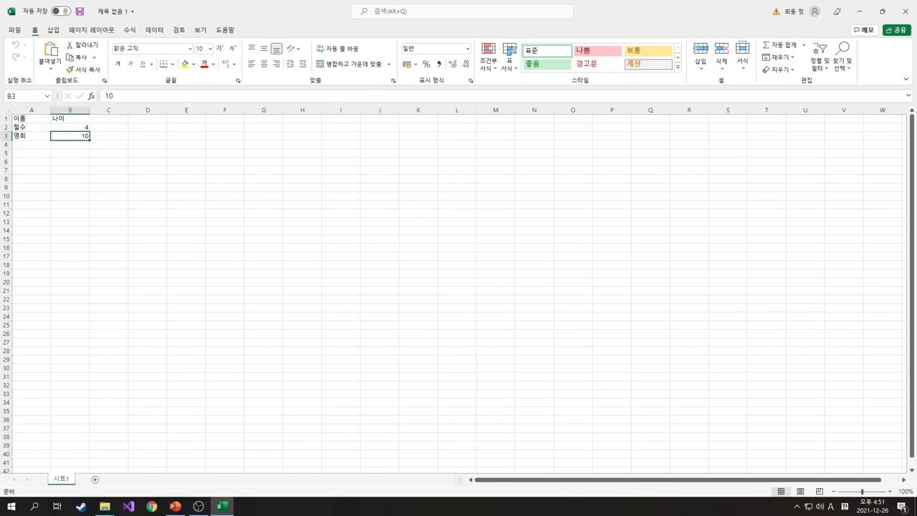
left_click(108, 144)
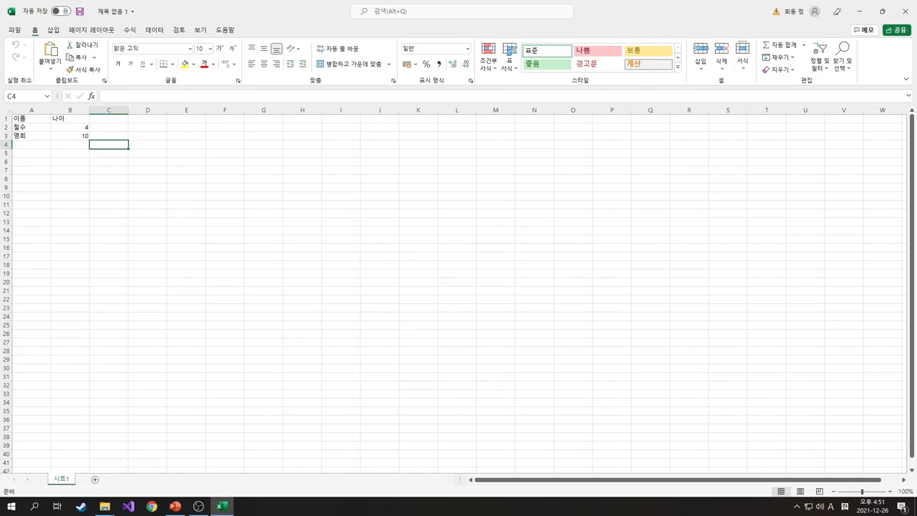
left_click(198, 506)
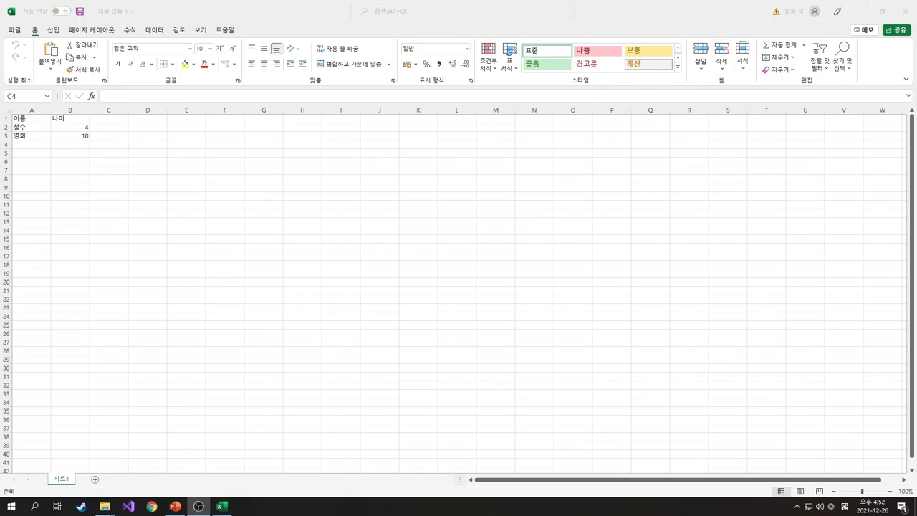
left_click(906, 12)
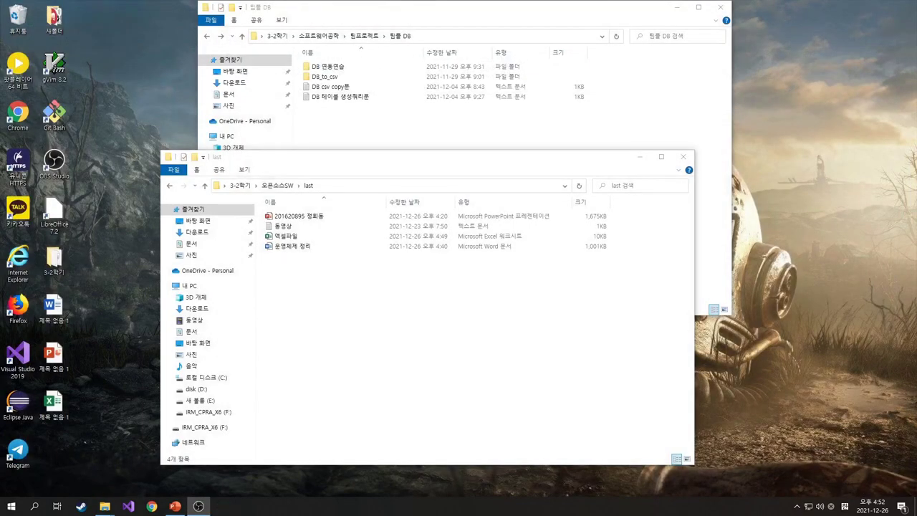
Open 엑셀파일 in Excel and check its 이름 and 나이 headers
left_click(285, 236)
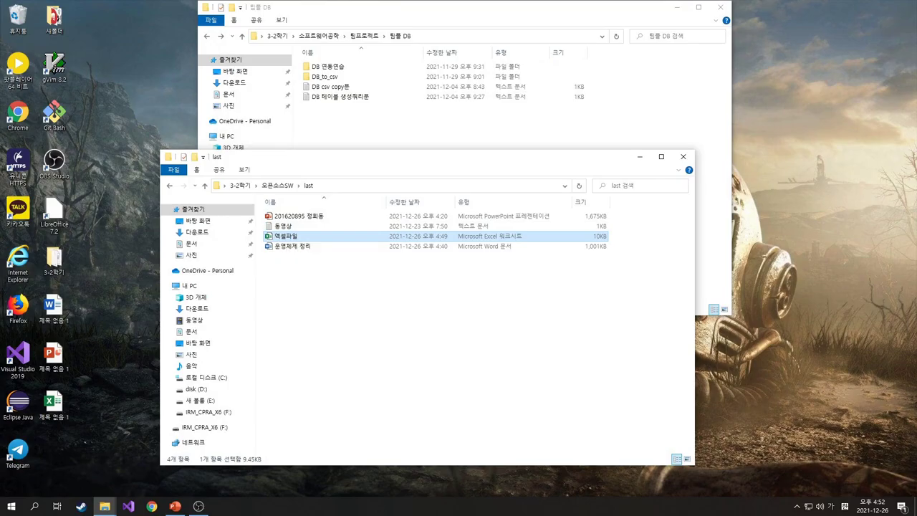
key("Return")
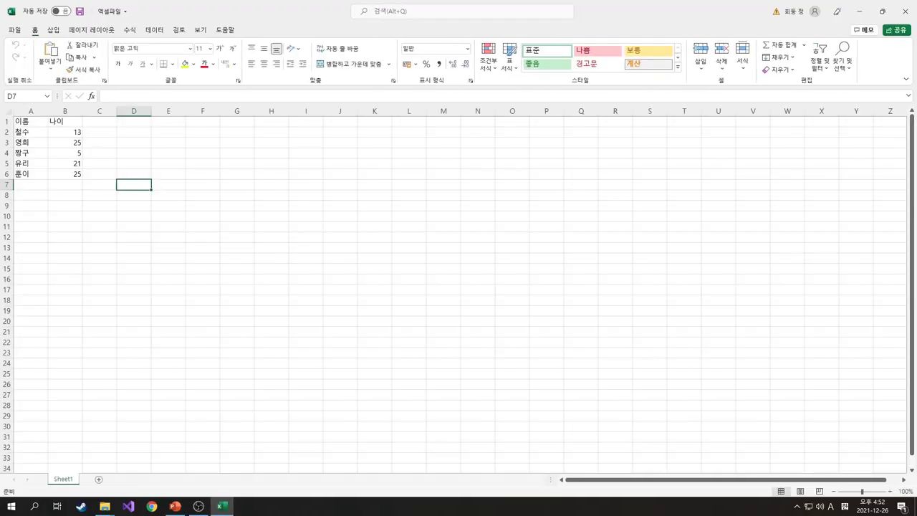
key("ctrl+Home")
key("Right")
key("Left")
Step through the five names with ages 13, 25, 5, 21 and 25, then close Excel
key("Down")
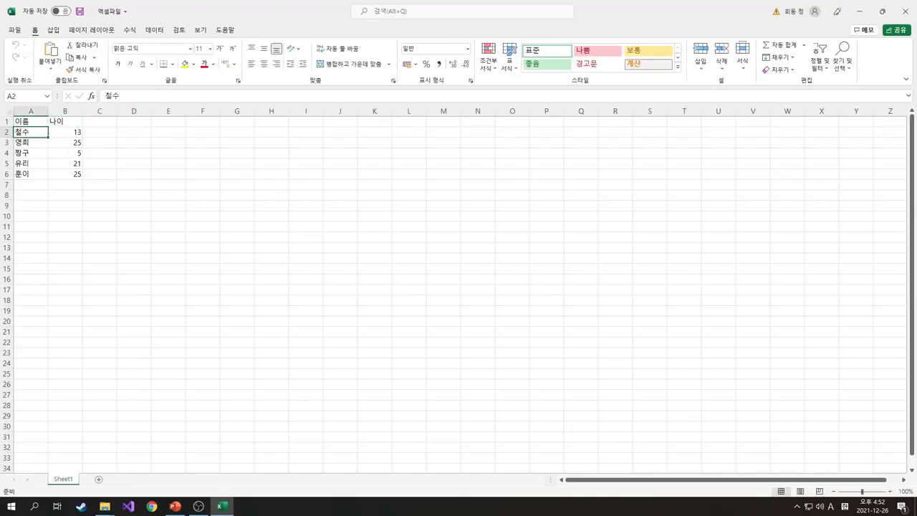
key("Right")
key("Left")
key("Down")
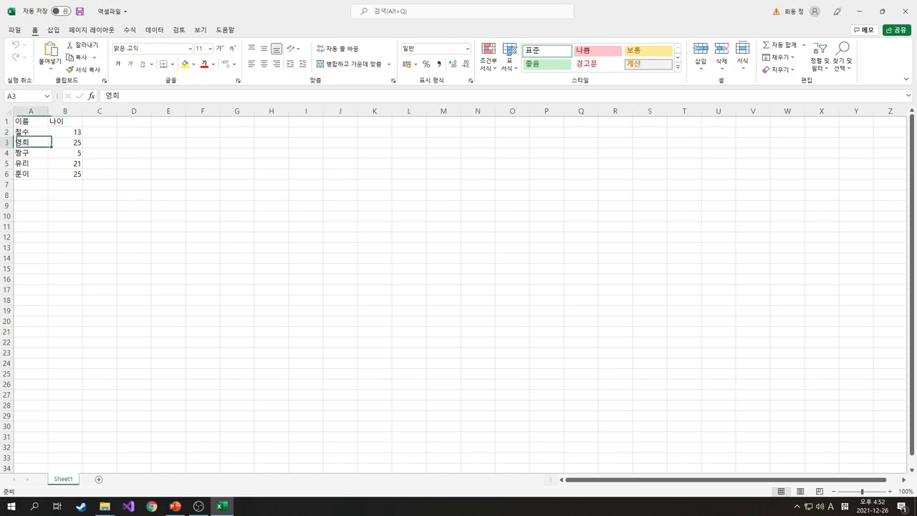
key("Right")
key("Left")
key("Down")
key("Right")
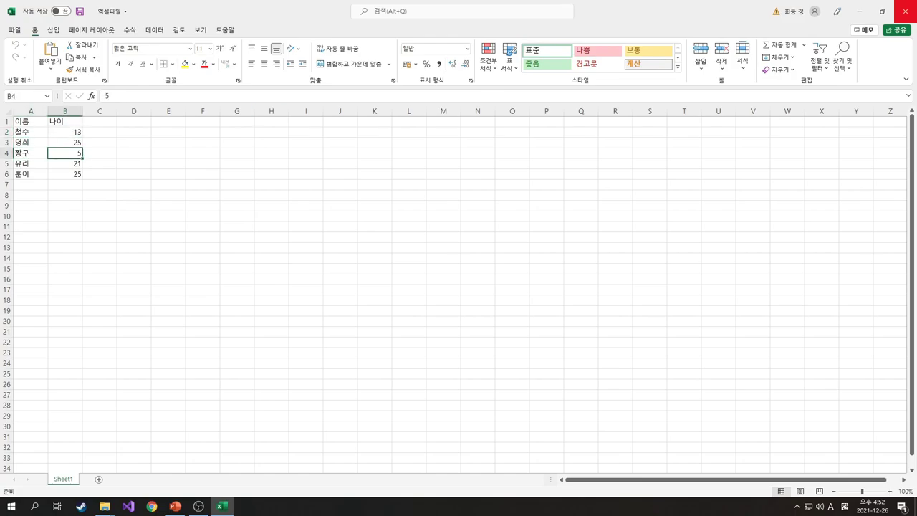
left_click(903, 11)
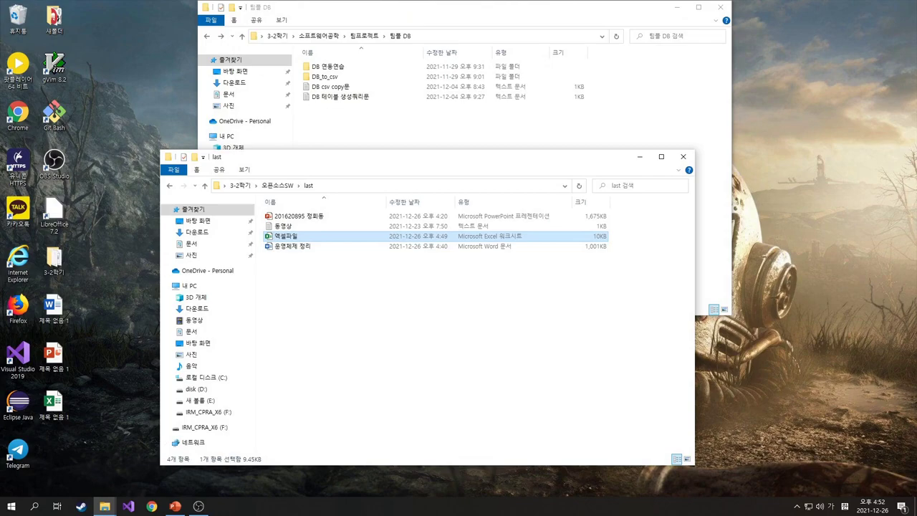
Open 엑셀파일 with LibreOffice Calc
right_click(293, 235)
mouse_move(358, 346)
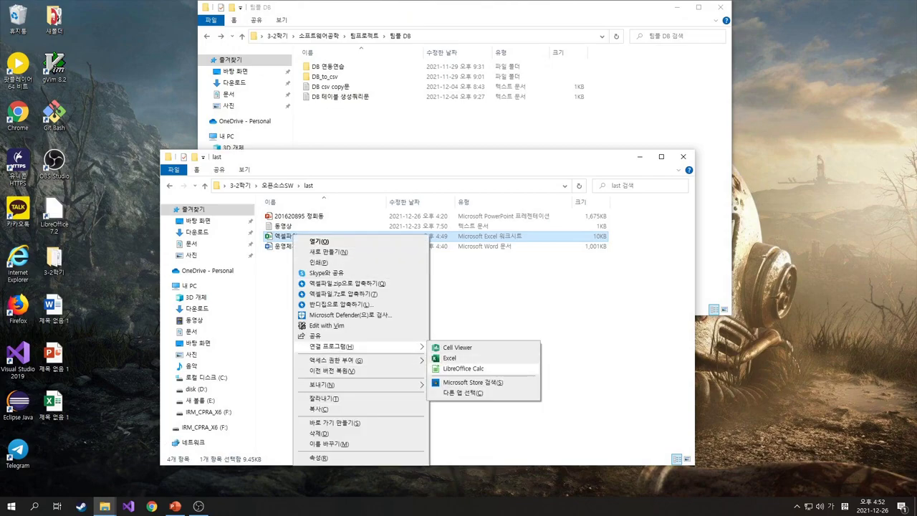
left_click(463, 369)
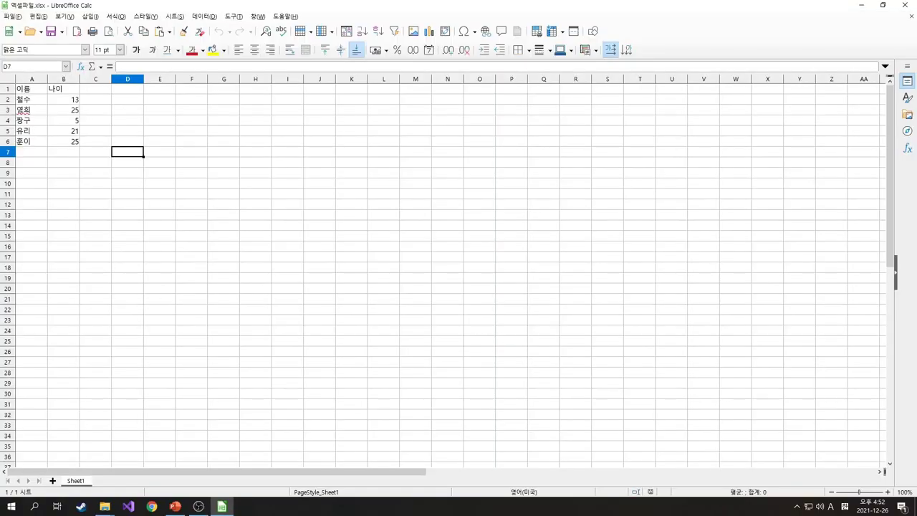
Enter a new person's name in A7 and age 24 in B7, then close Calc
key("Left")
key("Left")
key("Left")
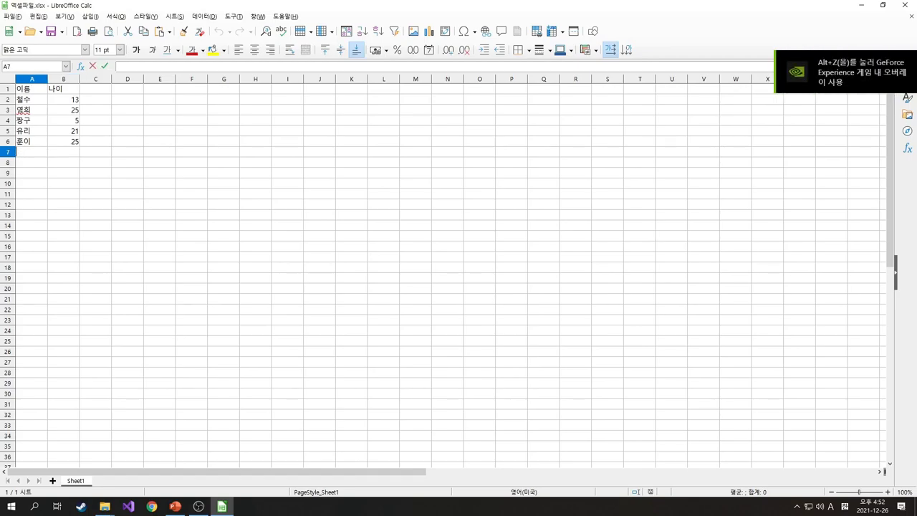
left_click(63, 152)
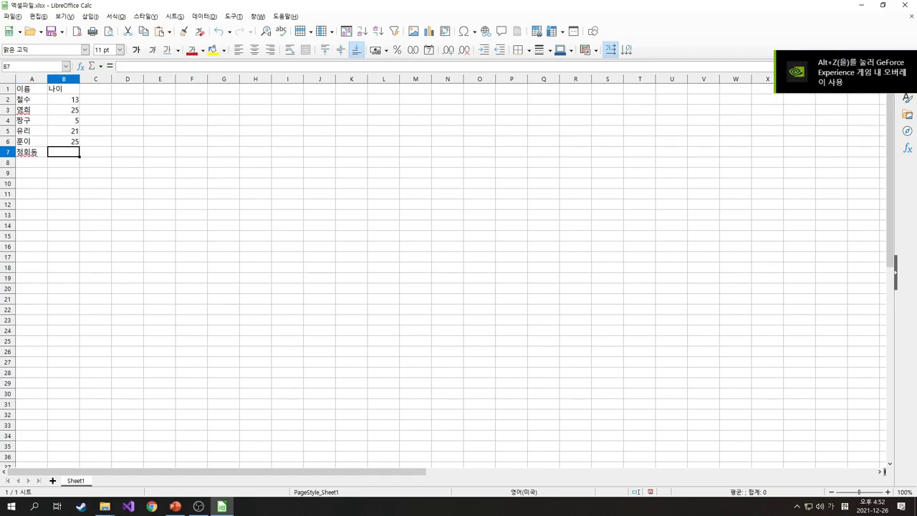
type("24")
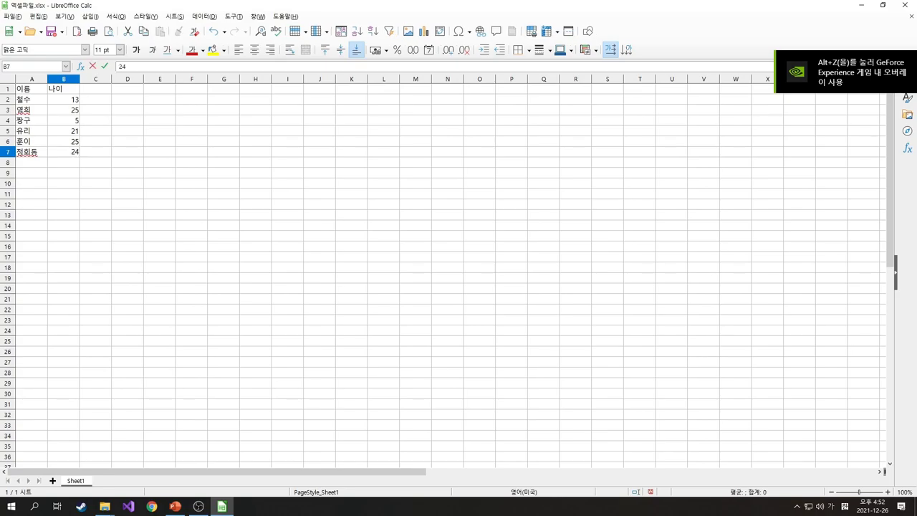
left_click(128, 131)
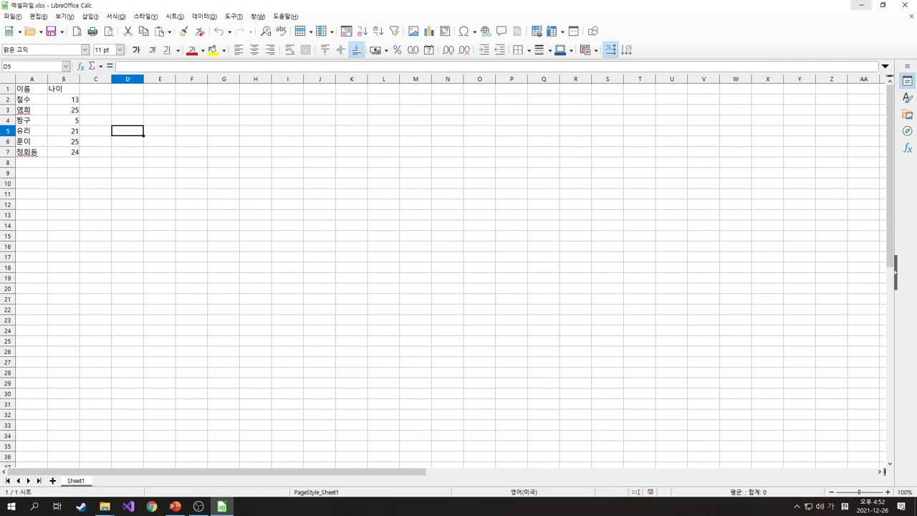
left_click(903, 5)
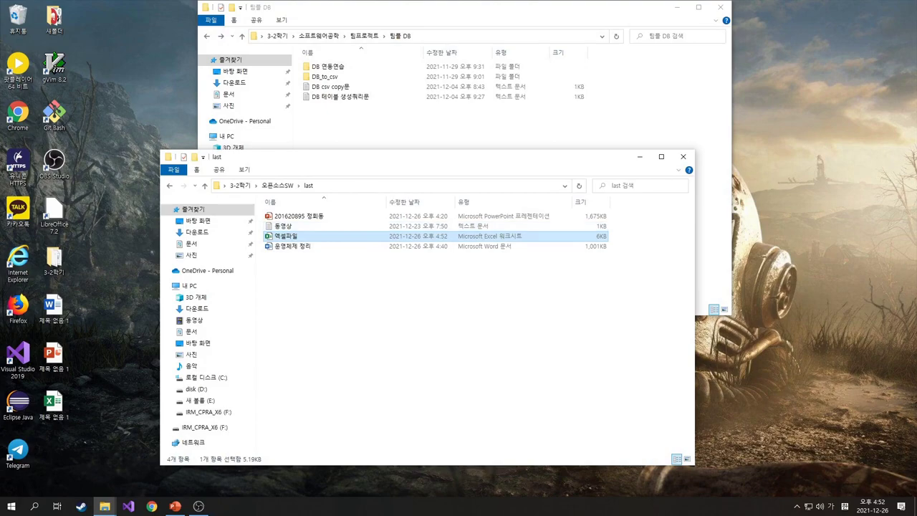
Reopen 엑셀파일 in Excel to check the new A7/B7 row aged 24, then advance to the 결론 slide
right_click(283, 237)
left_click(310, 242)
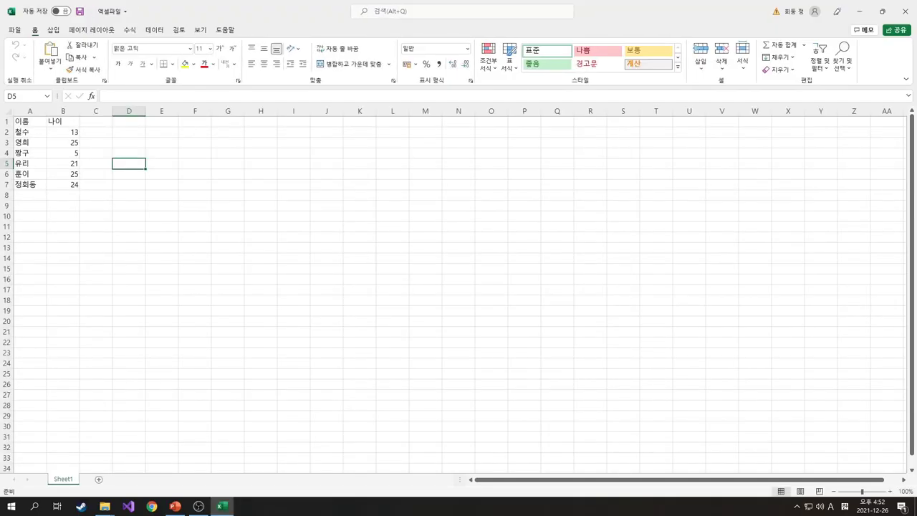
left_click(29, 184)
left_click(63, 184)
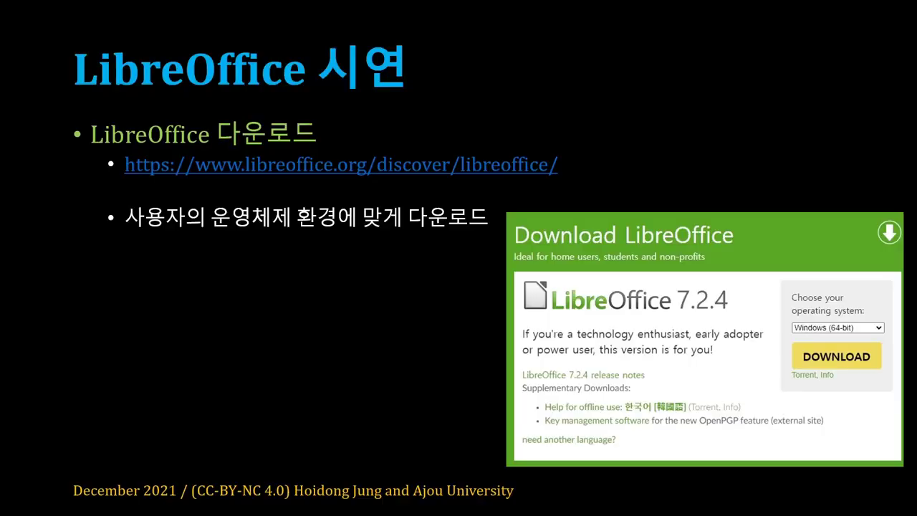
key("Right")
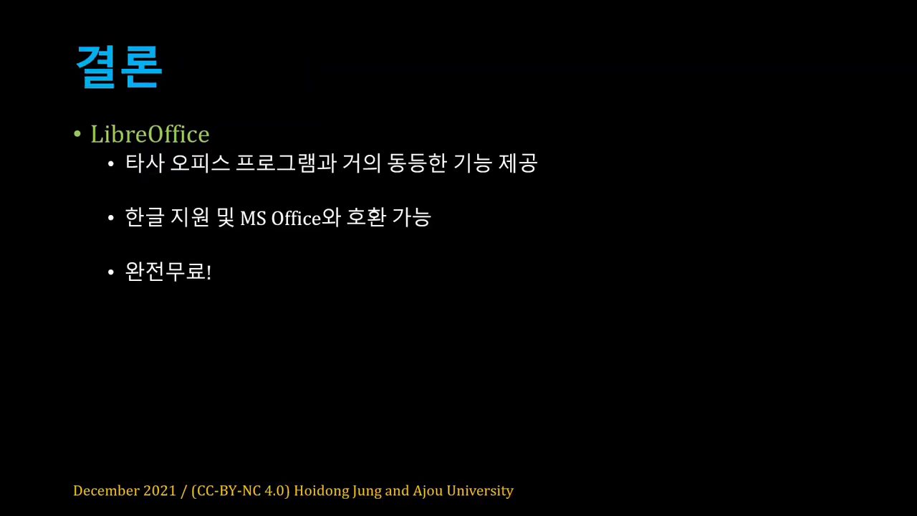